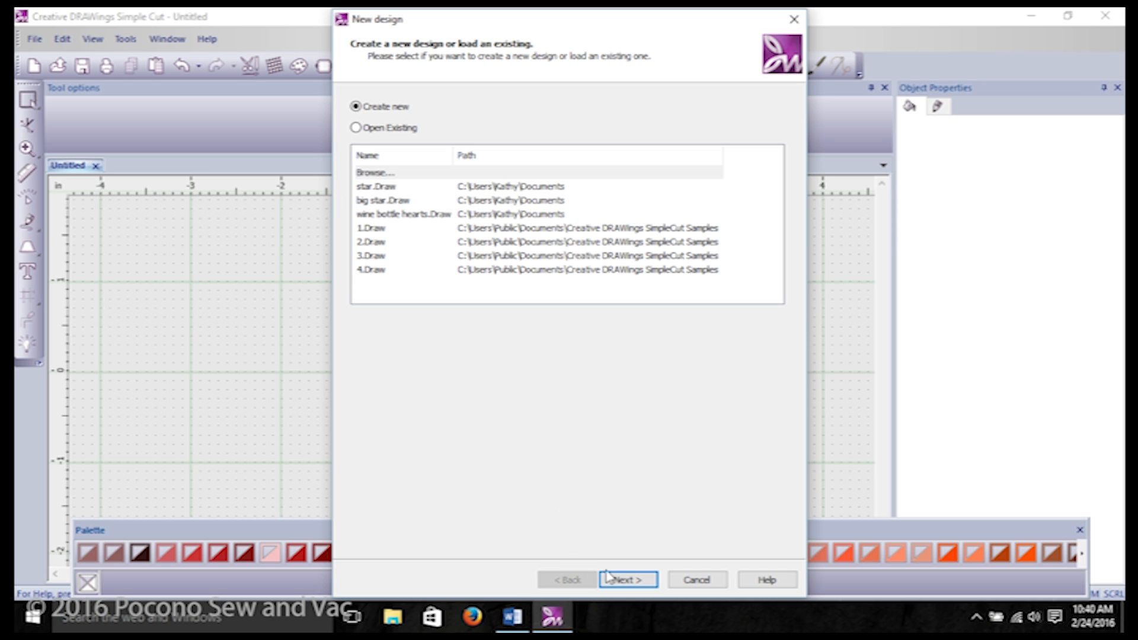
Create a new design using the Cut and Embroidery techniques.
click(632, 584)
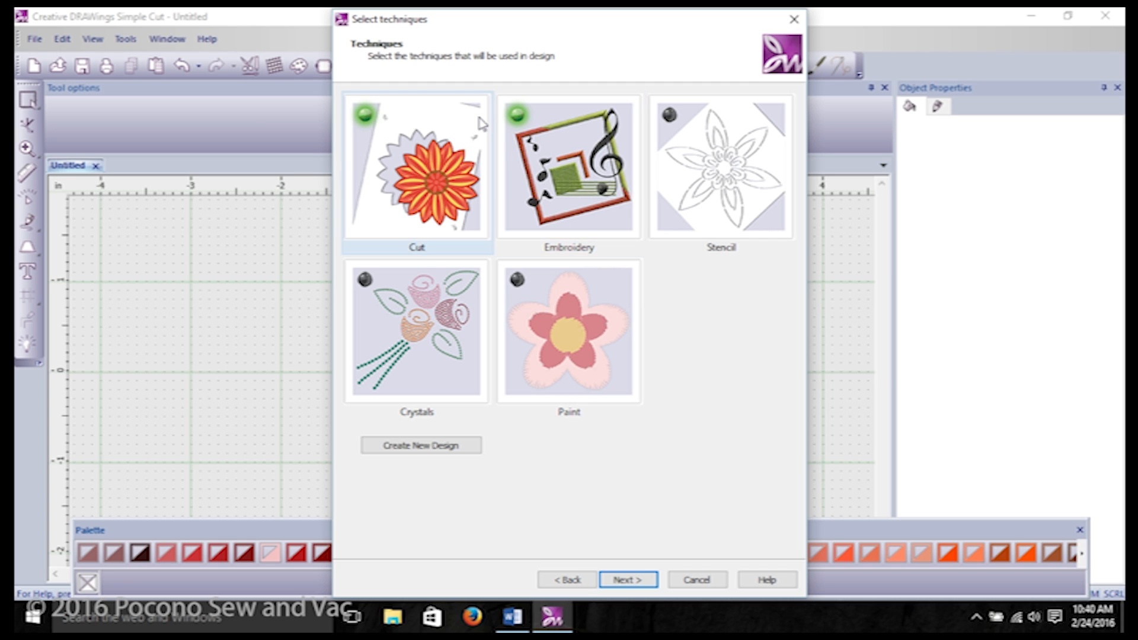
click(518, 116)
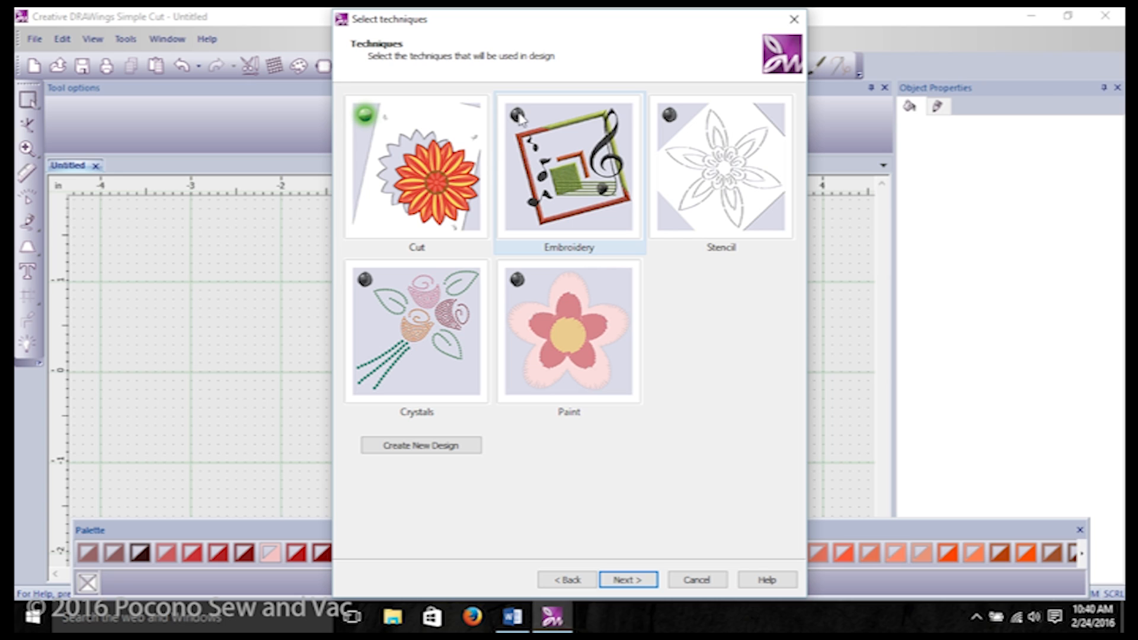
click(519, 116)
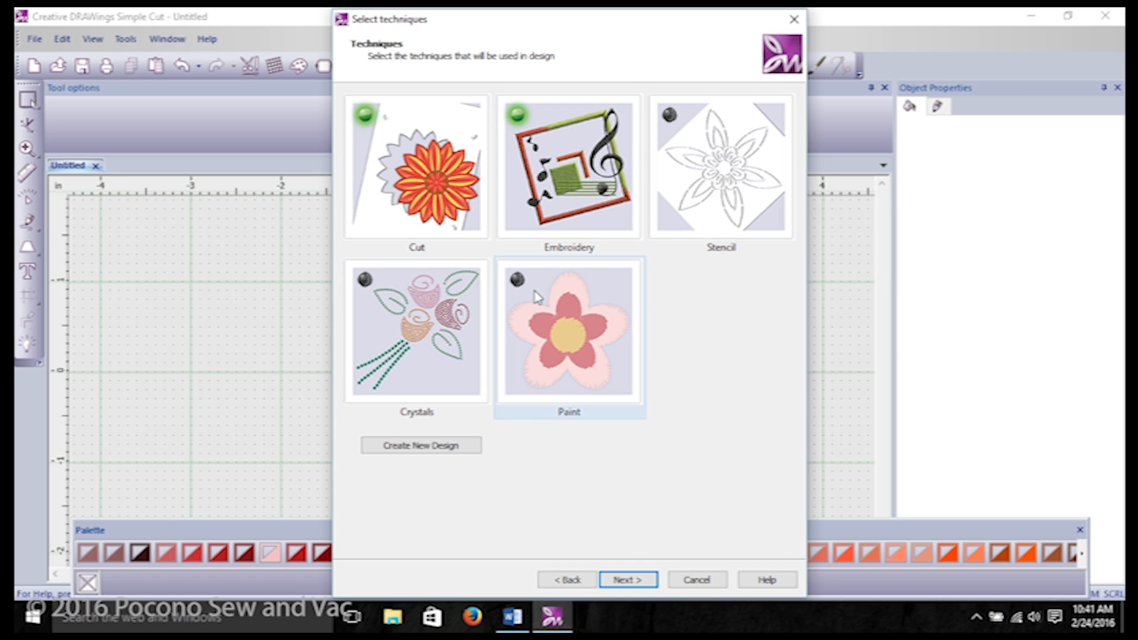
click(403, 452)
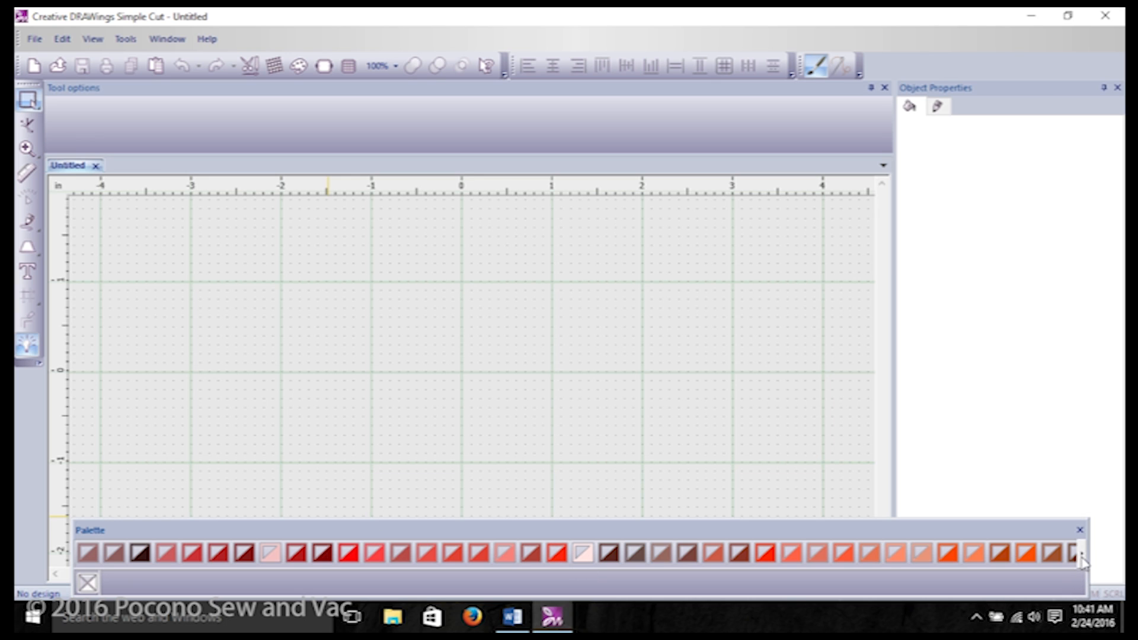
Browse the colour palette through to the pinks and back, and view the outline properties.
click(1081, 557)
click(1081, 557)
click(1081, 557)
click(1081, 557)
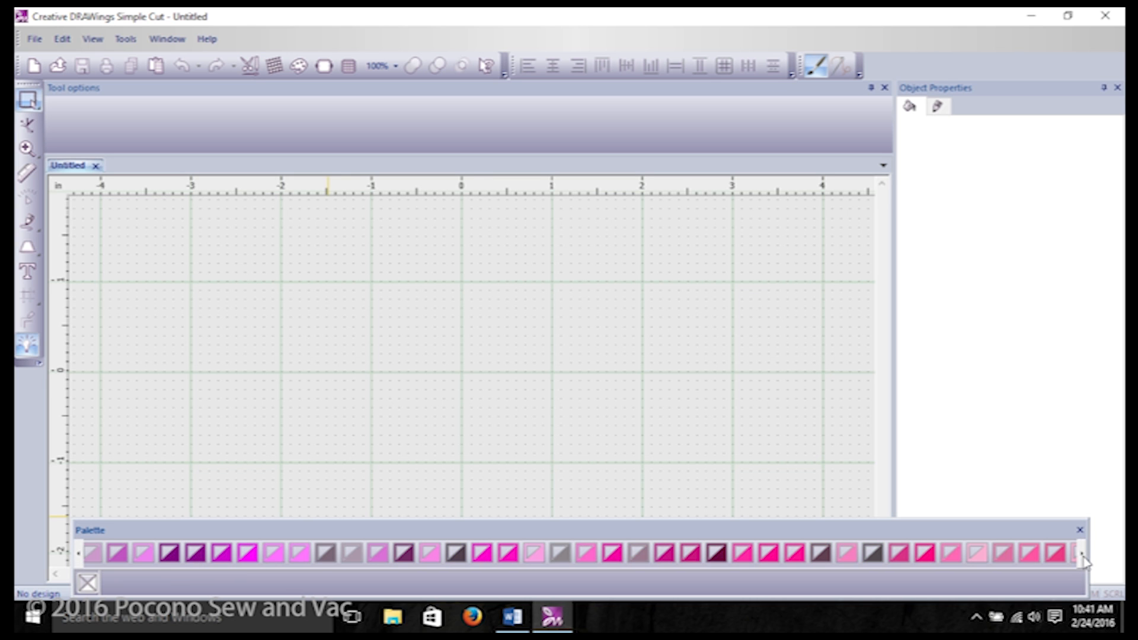
click(79, 556)
click(79, 556)
click(79, 556)
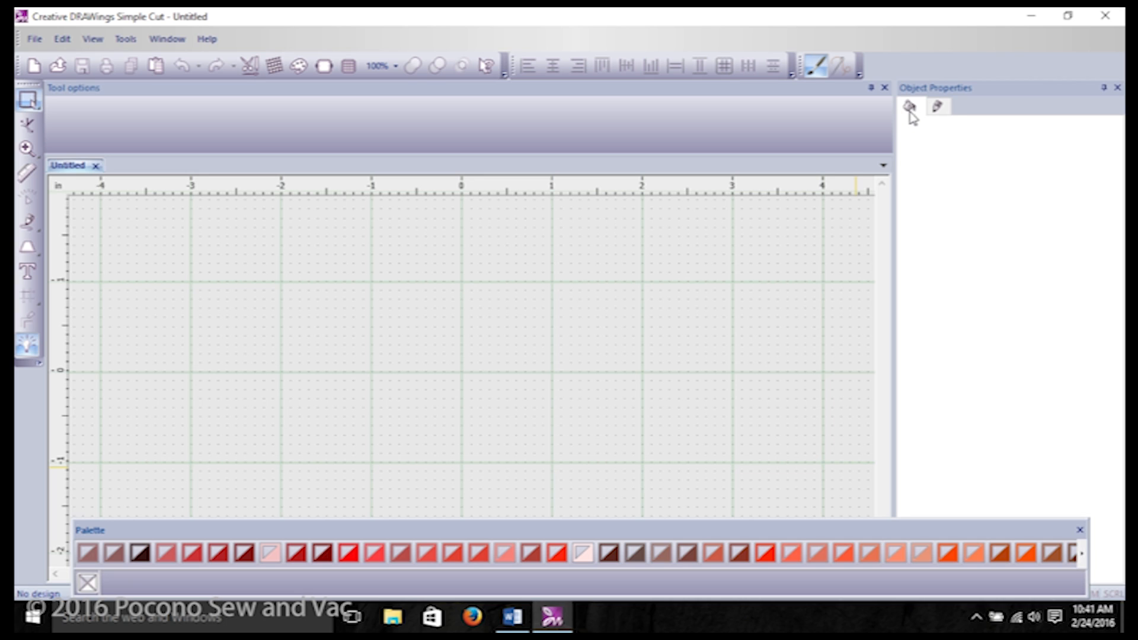
click(939, 109)
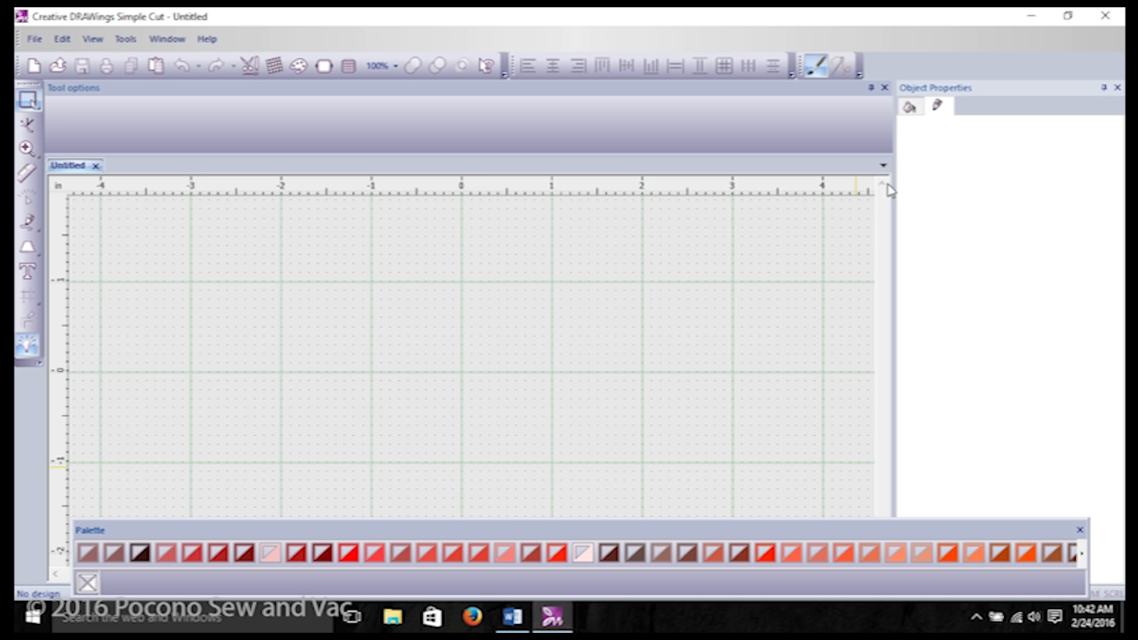
Start inserting a symbol and set the symbol font to Wingdings 2.
click(127, 39)
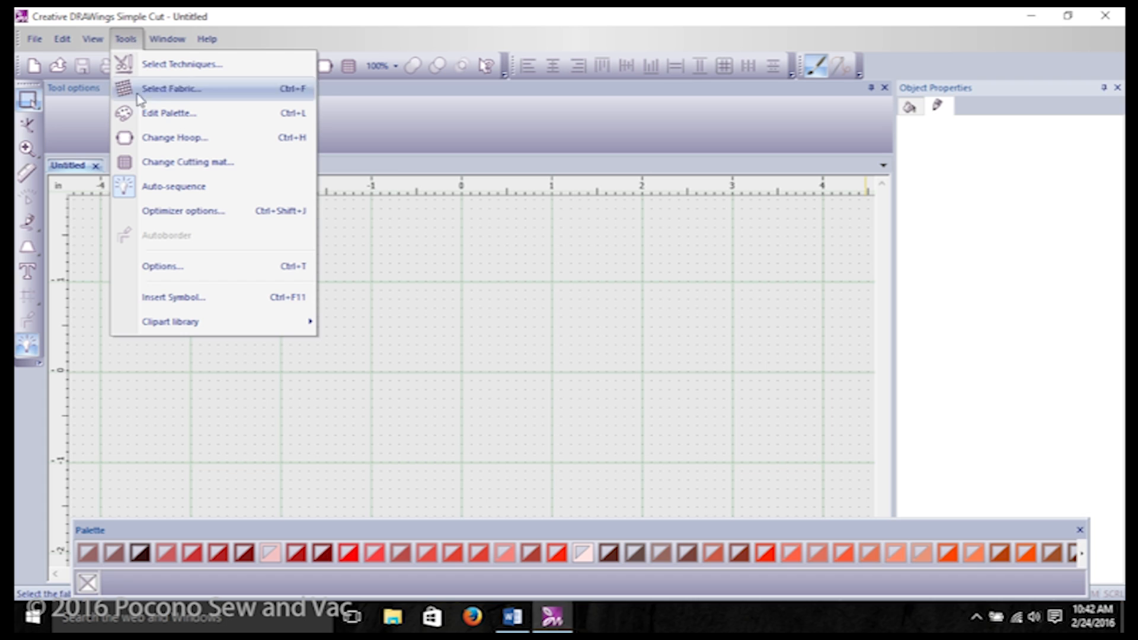
click(184, 302)
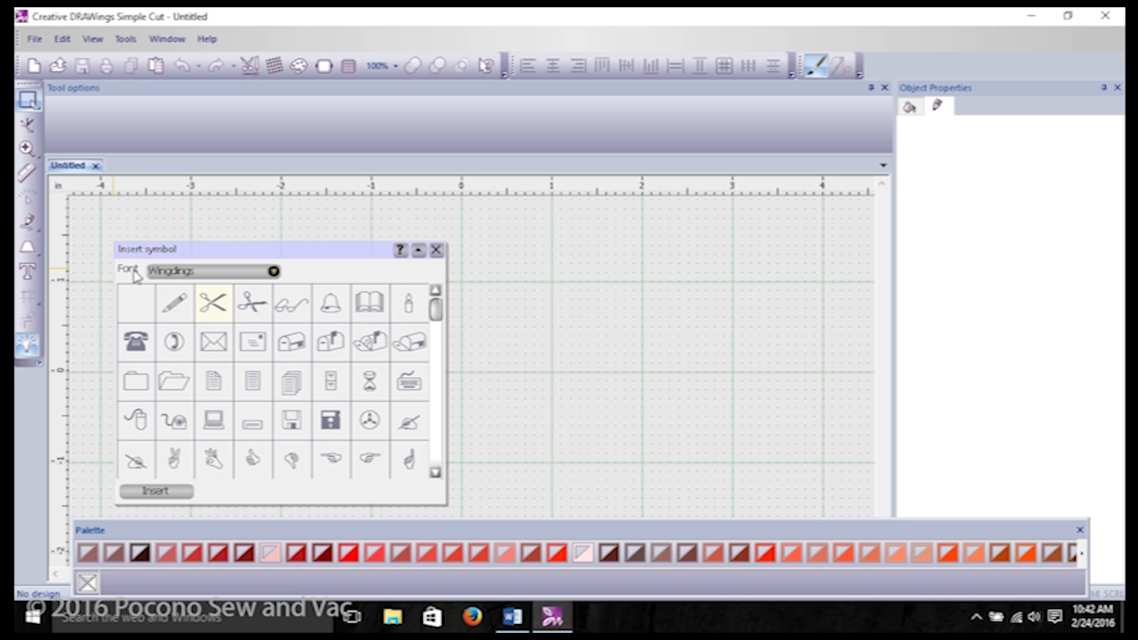
click(274, 274)
click(275, 315)
mouse_move(275, 314)
mouse_down()
mouse_move(275, 427)
mouse_move(276, 300)
mouse_up()
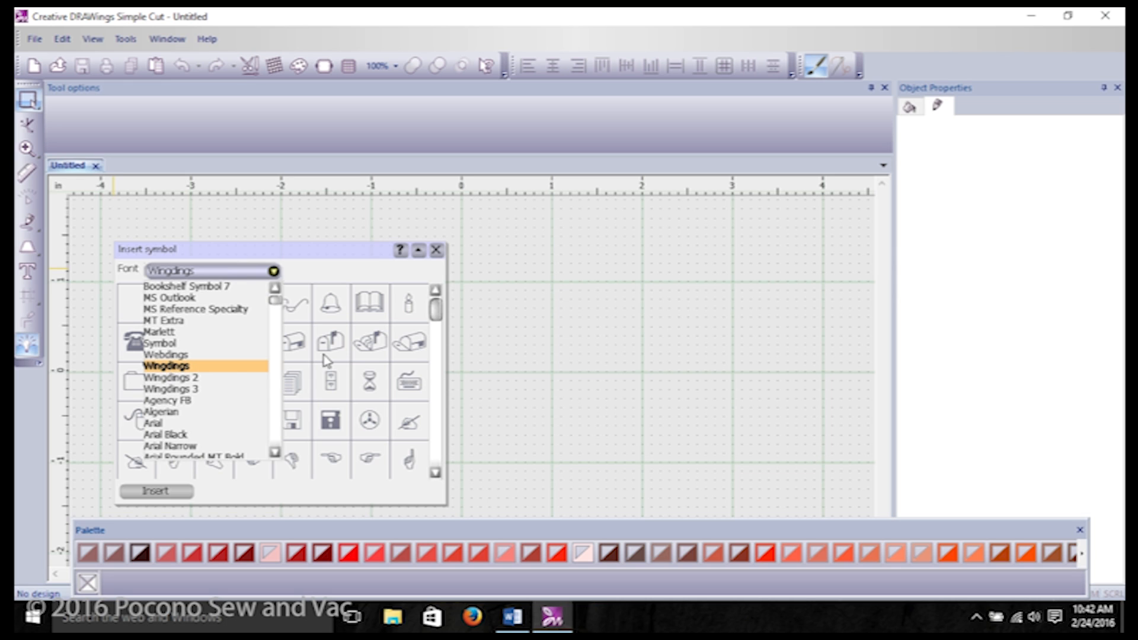
click(183, 380)
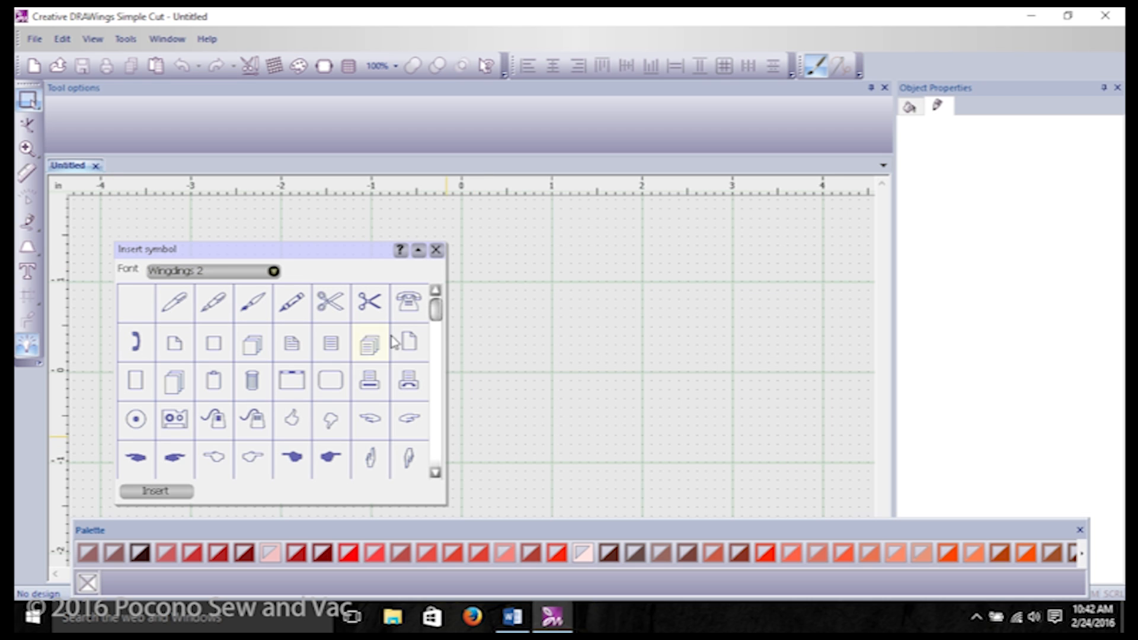
Insert the solid six-pointed star symbol, tilted and about 2.66 by 2.62 inches, near the design's centre, and close the symbol picker.
scroll(430, 355, down, 10)
drag(428, 355, 431, 445)
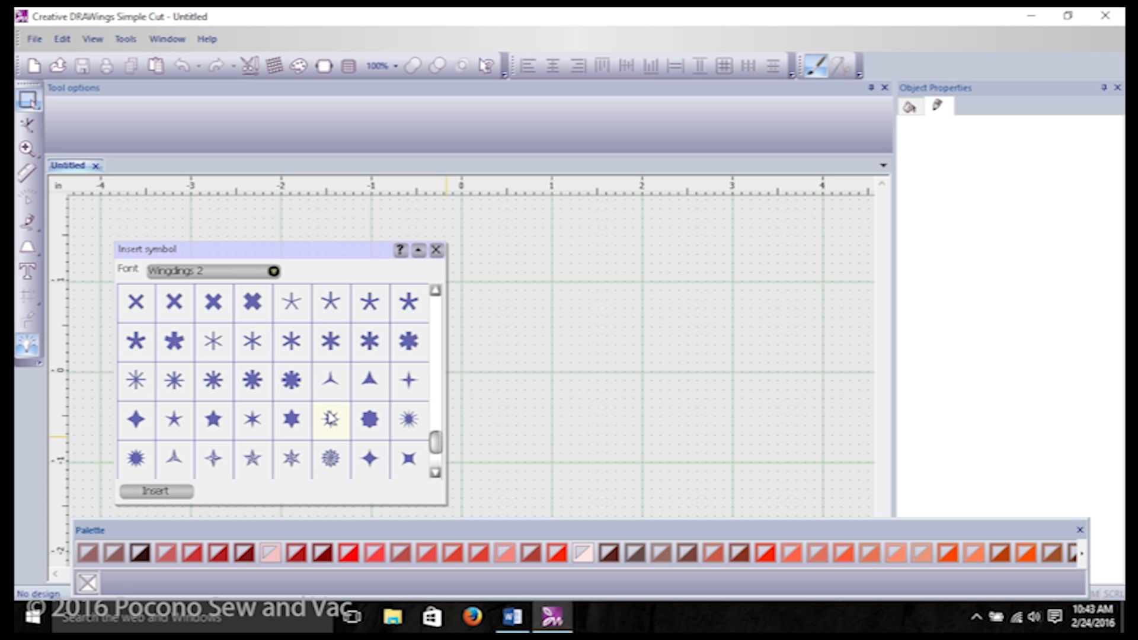
click(292, 421)
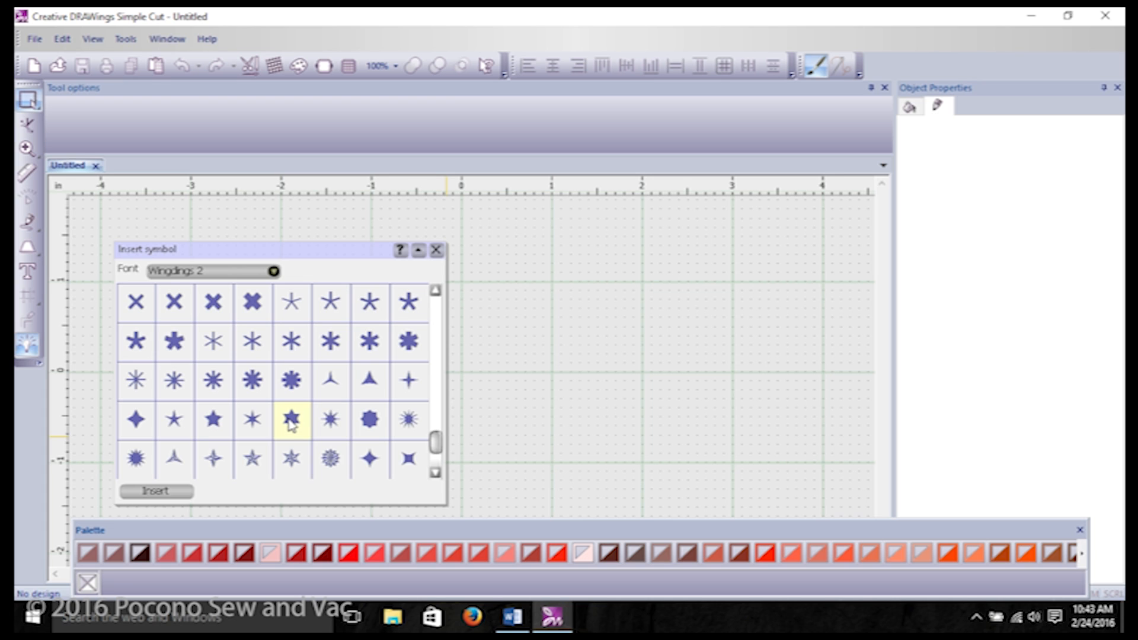
click(157, 491)
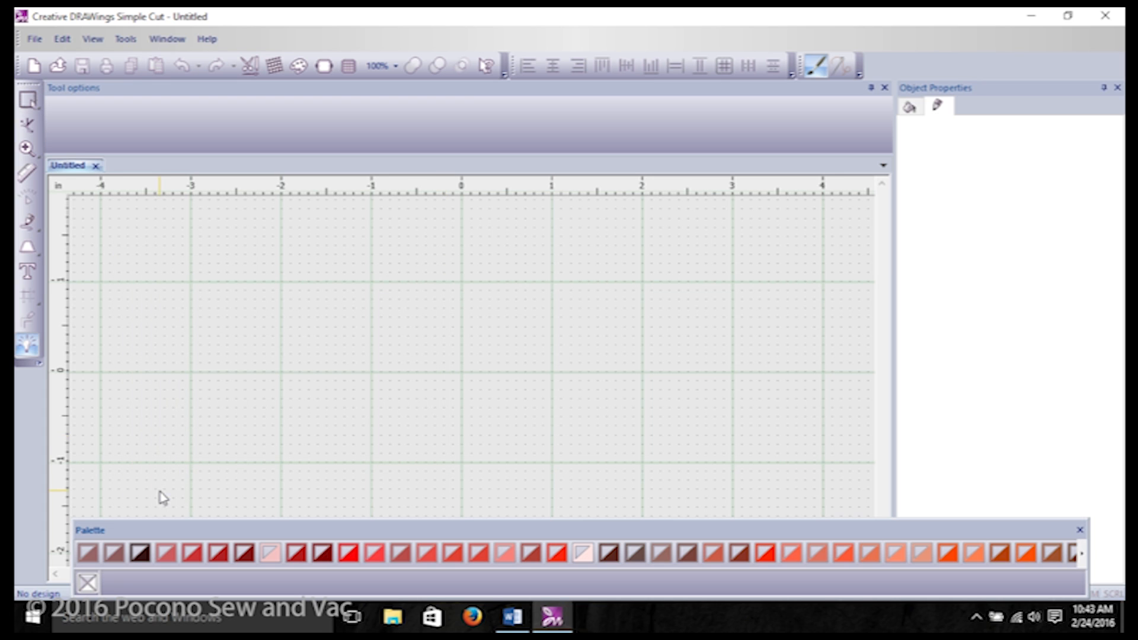
click(281, 281)
drag(281, 281, 330, 489)
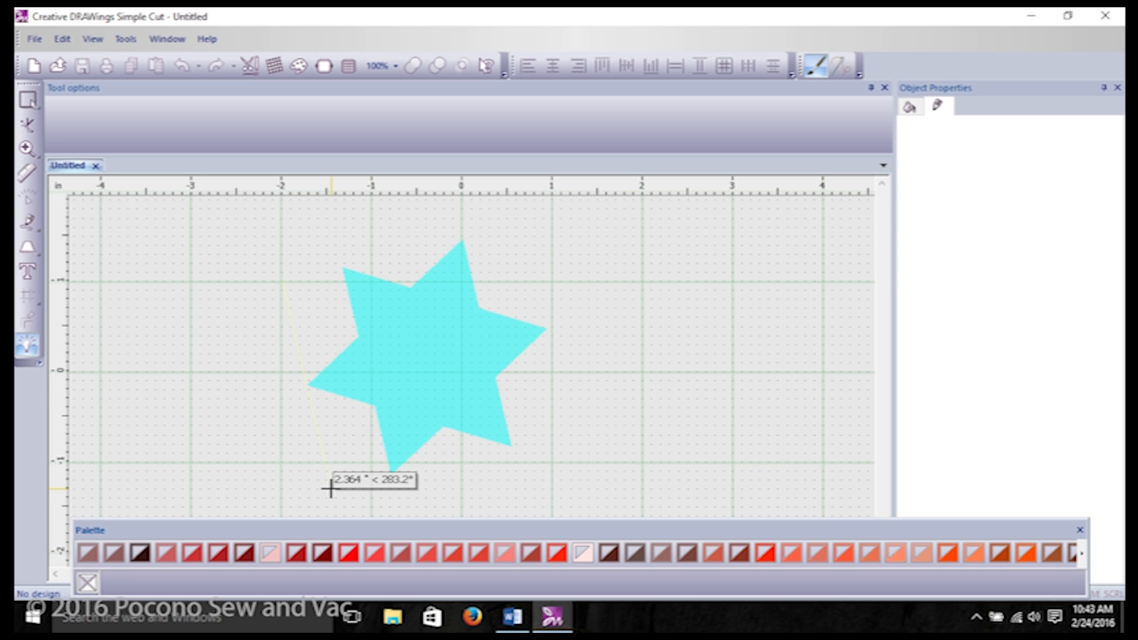
drag(331, 490, 330, 490)
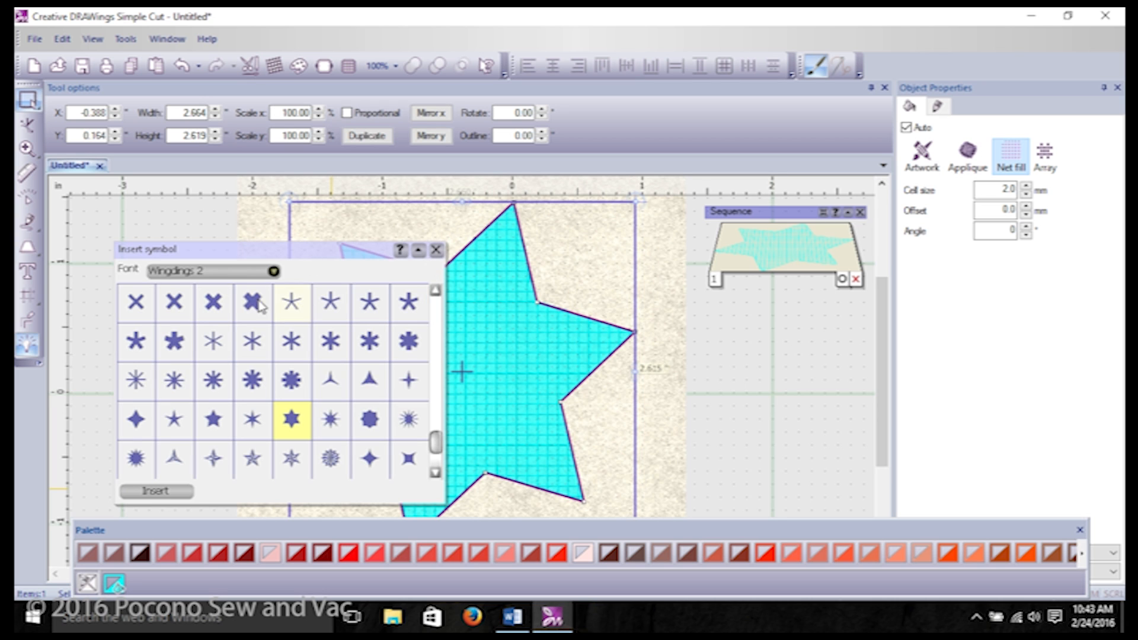
click(437, 249)
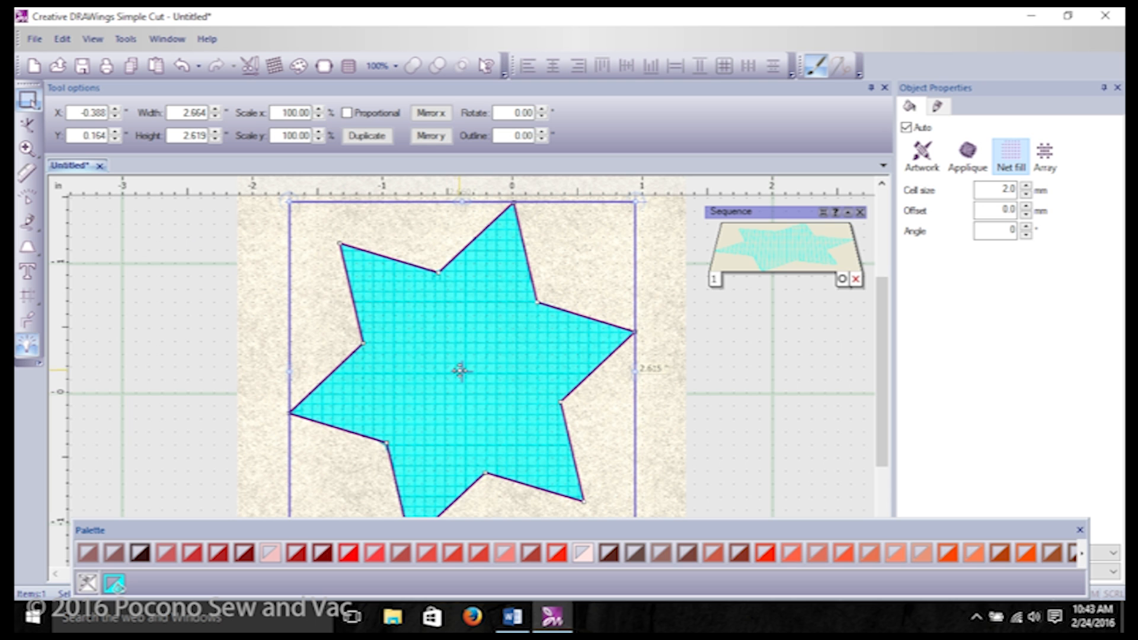
Examine the whole star with its net fill, its sequence entry and its unselected appearance.
scroll(518, 344, down, 3)
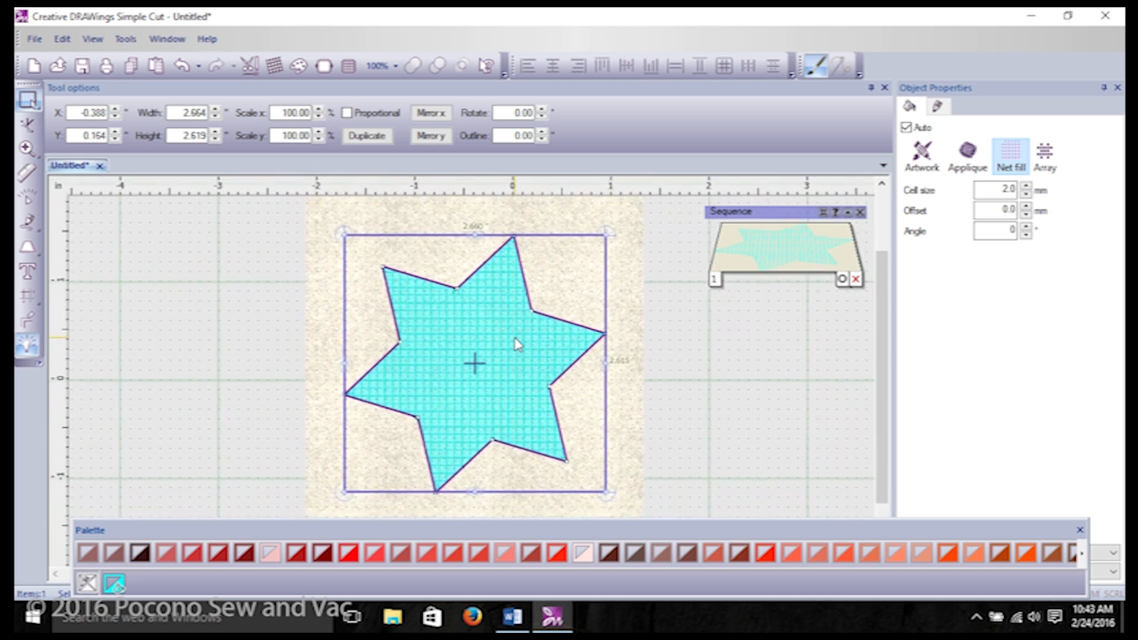
scroll(515, 338, down, 1)
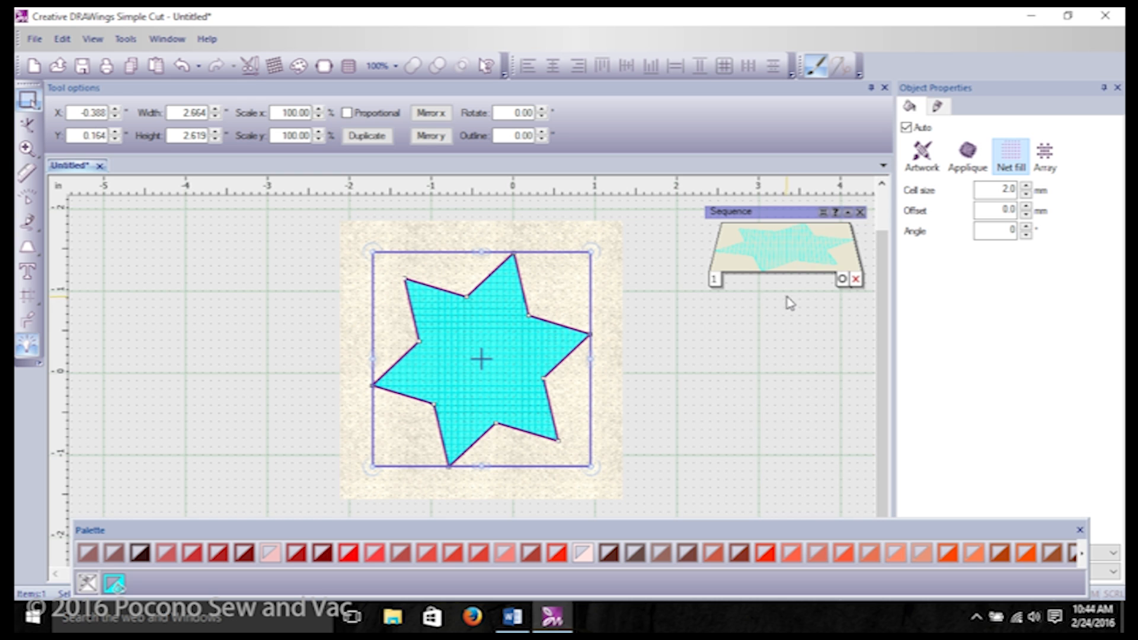
double_click(765, 254)
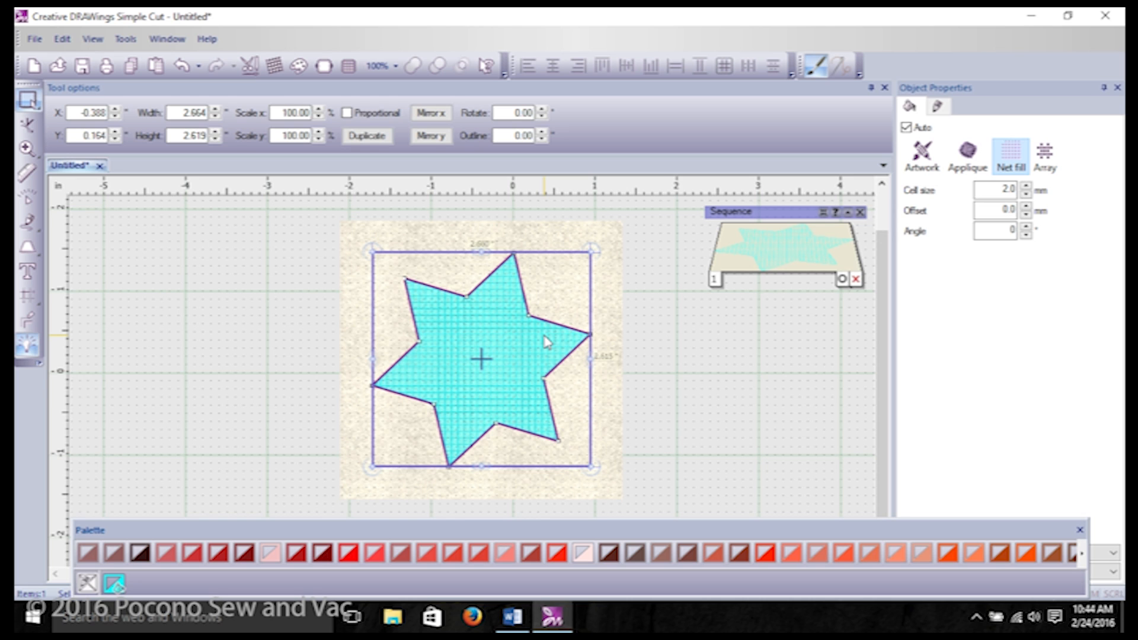
click(724, 412)
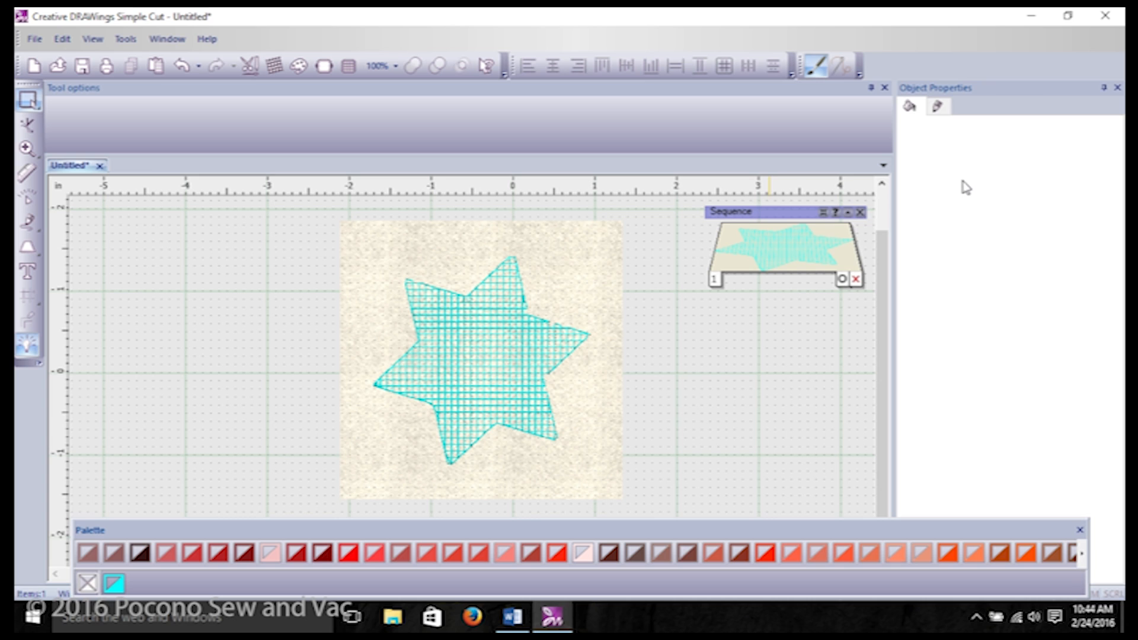
click(939, 108)
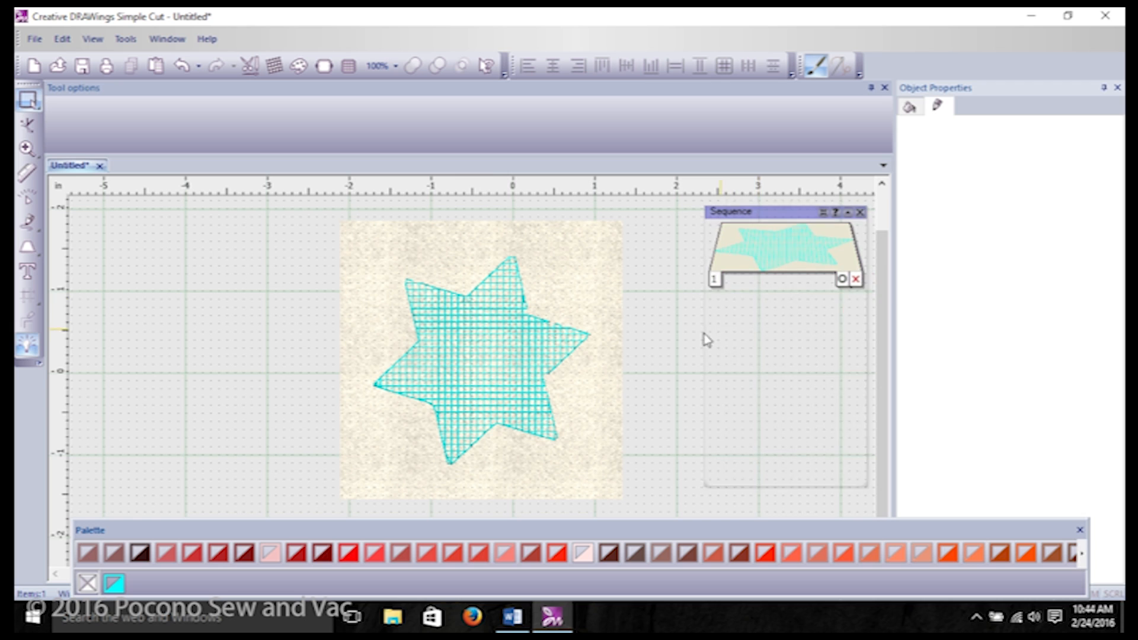
Give the star a dark red outline and a bright green fill.
click(495, 319)
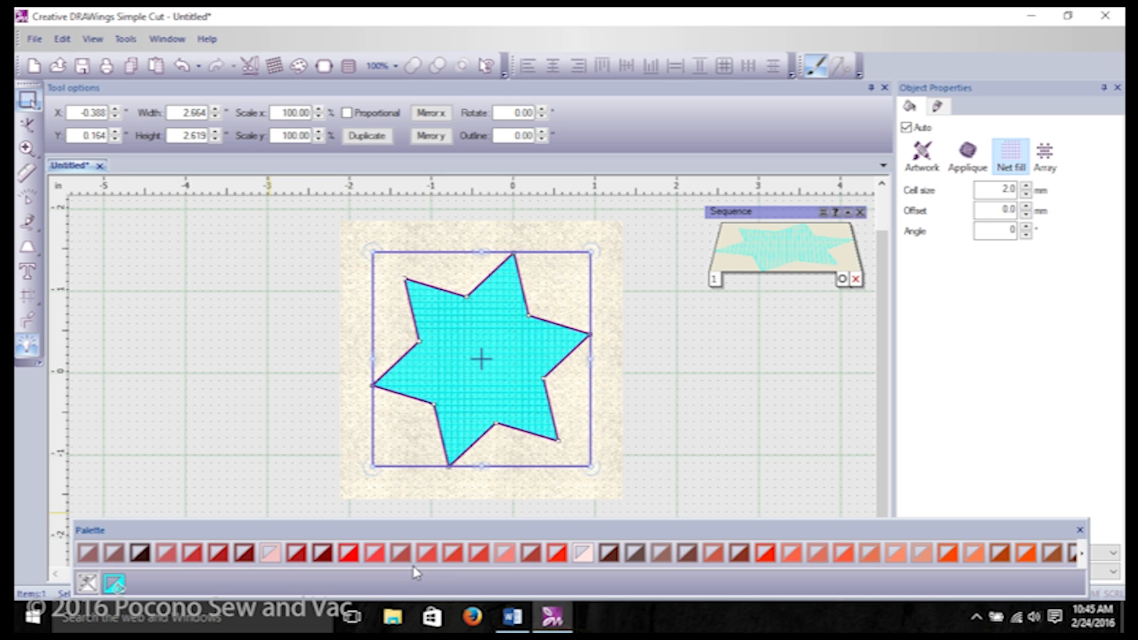
right_click(296, 555)
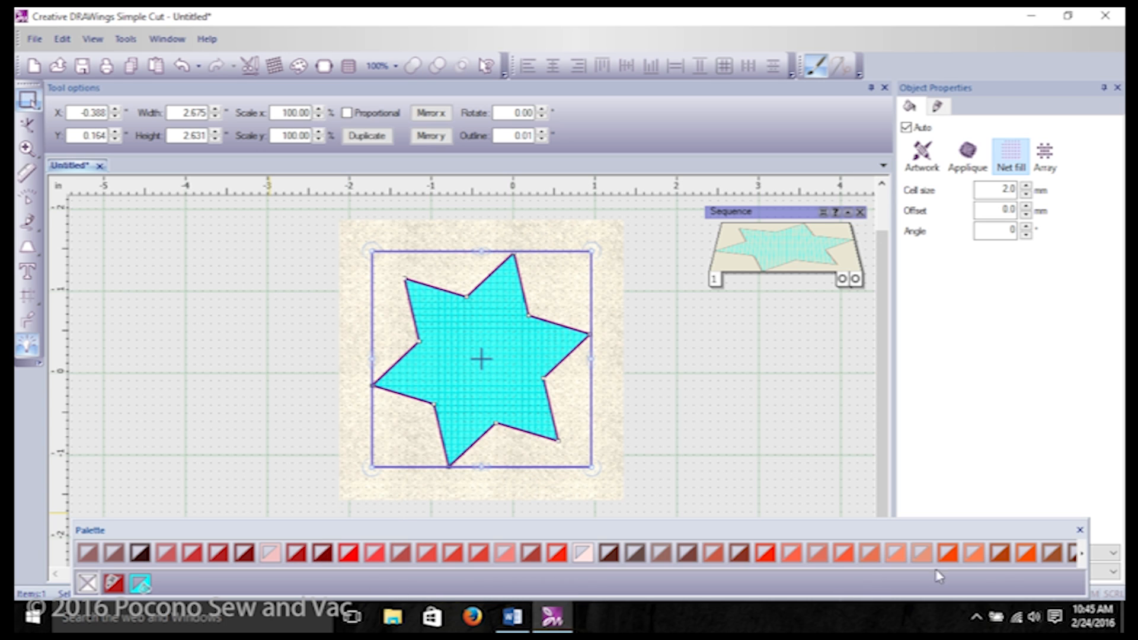
click(1082, 554)
click(1082, 555)
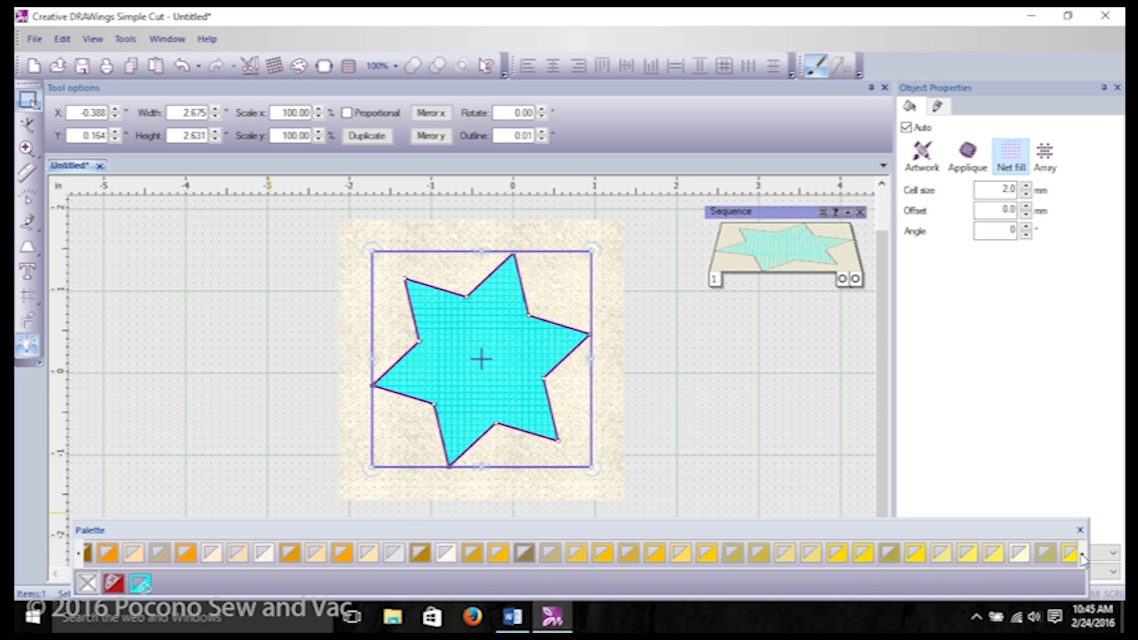
click(1082, 554)
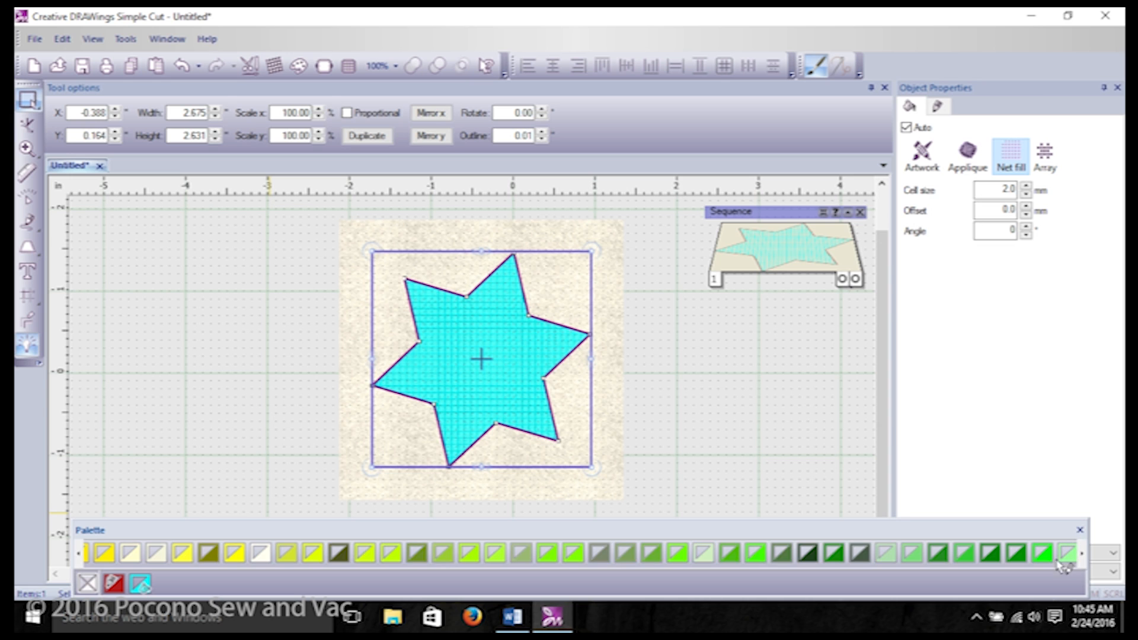
click(759, 554)
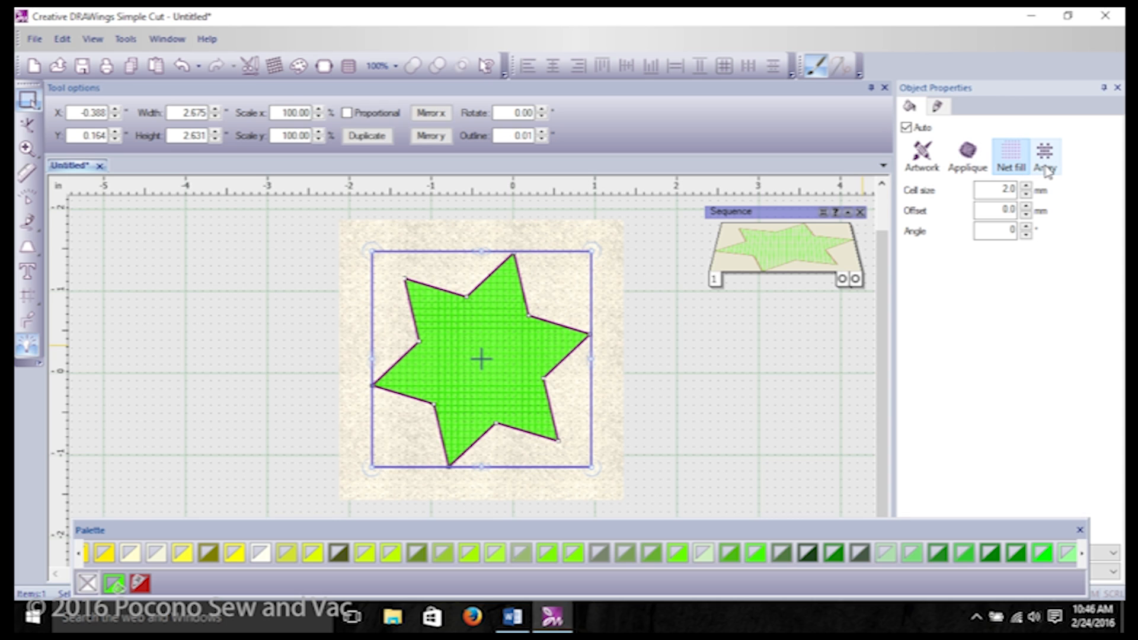
Change the star's fill to Applique with the Edge cutter preset for Fabric with Terial Magic.
click(975, 168)
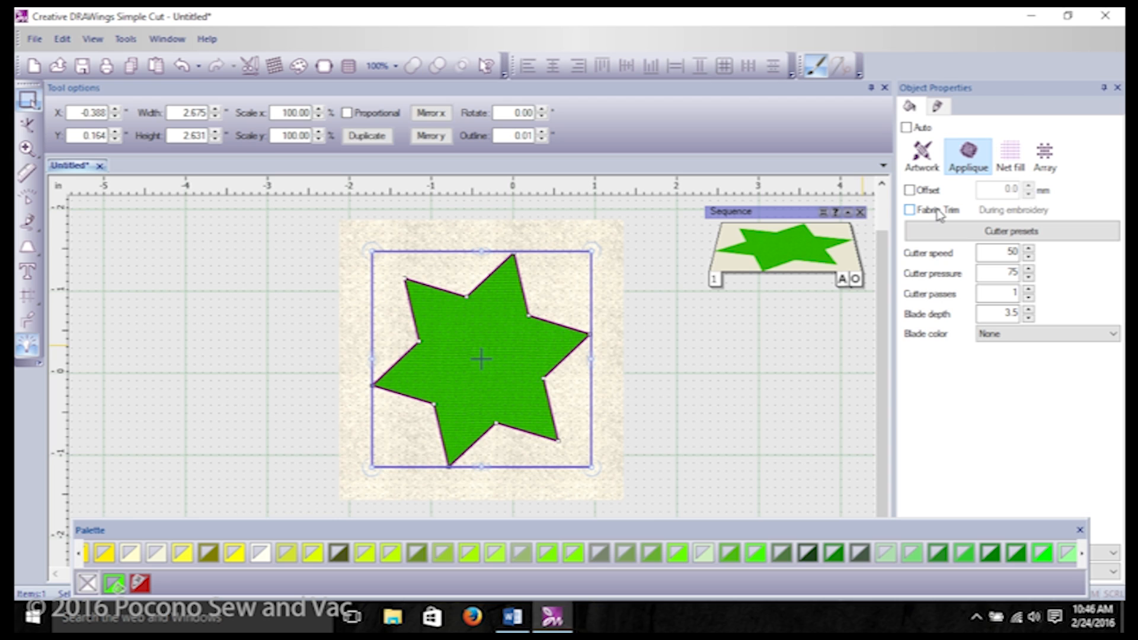
click(1004, 236)
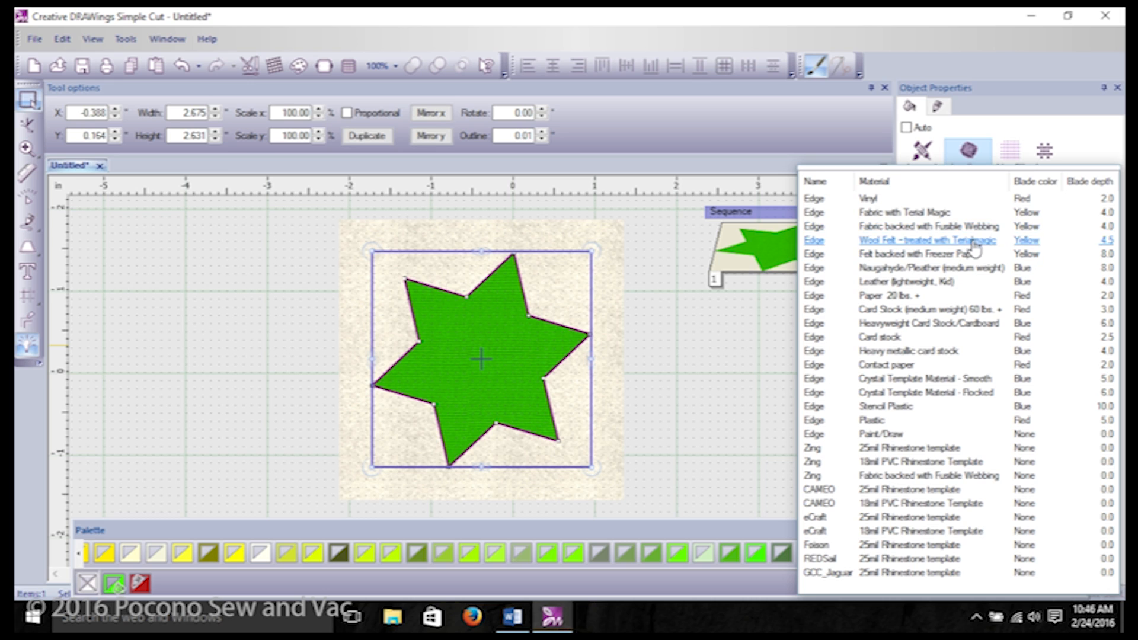
click(900, 215)
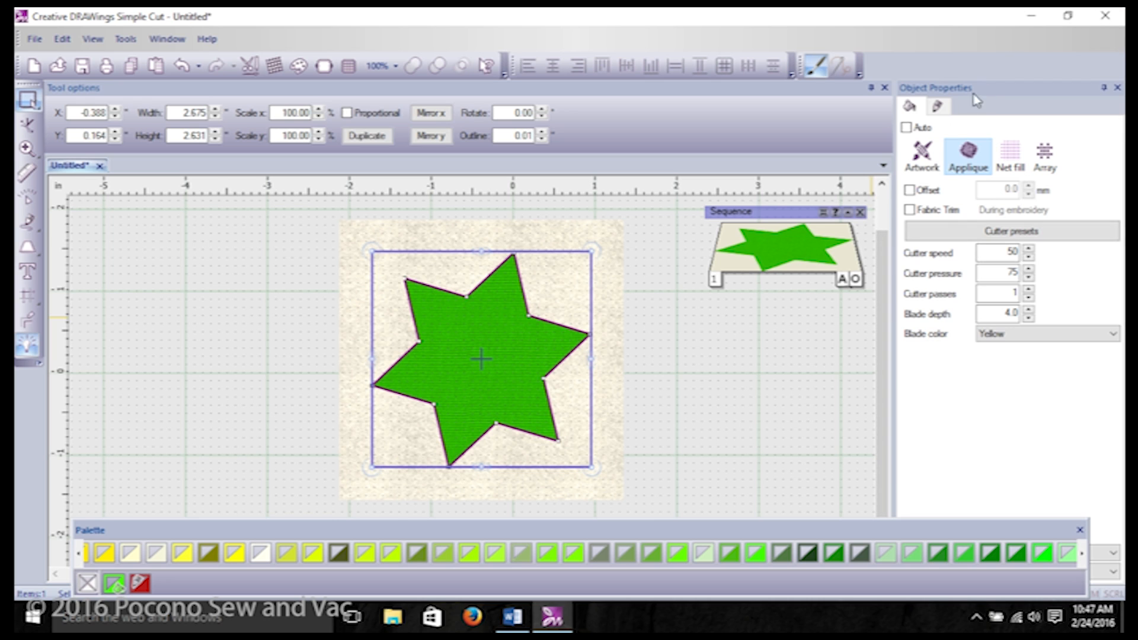
Review the star's outline stitch styles and its applique fill settings, and view the star unselected.
click(938, 106)
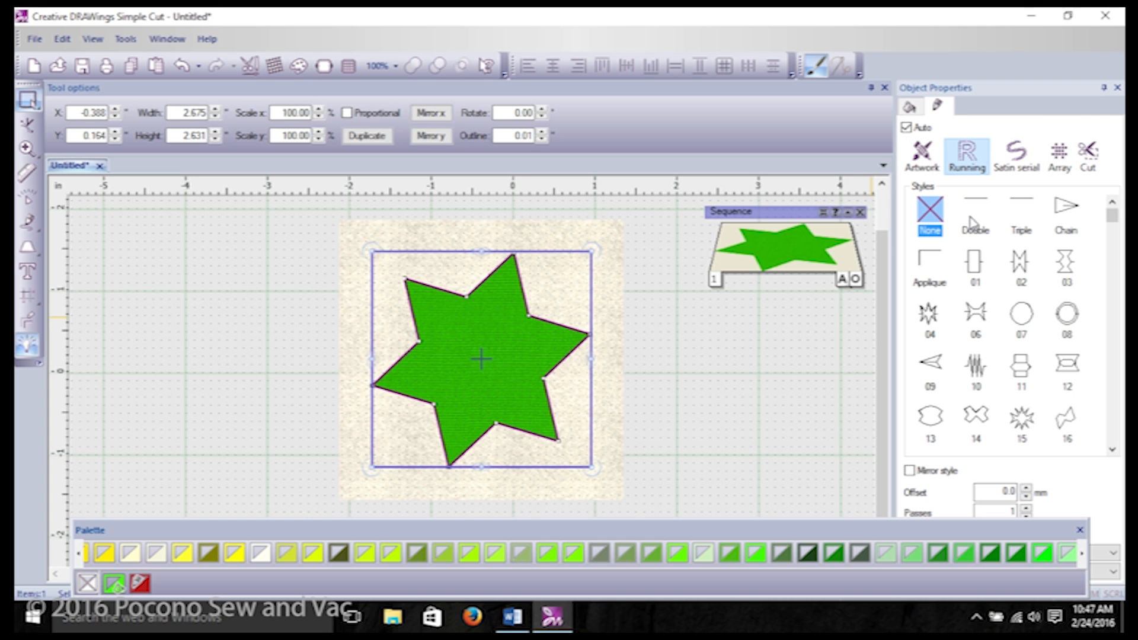
click(911, 111)
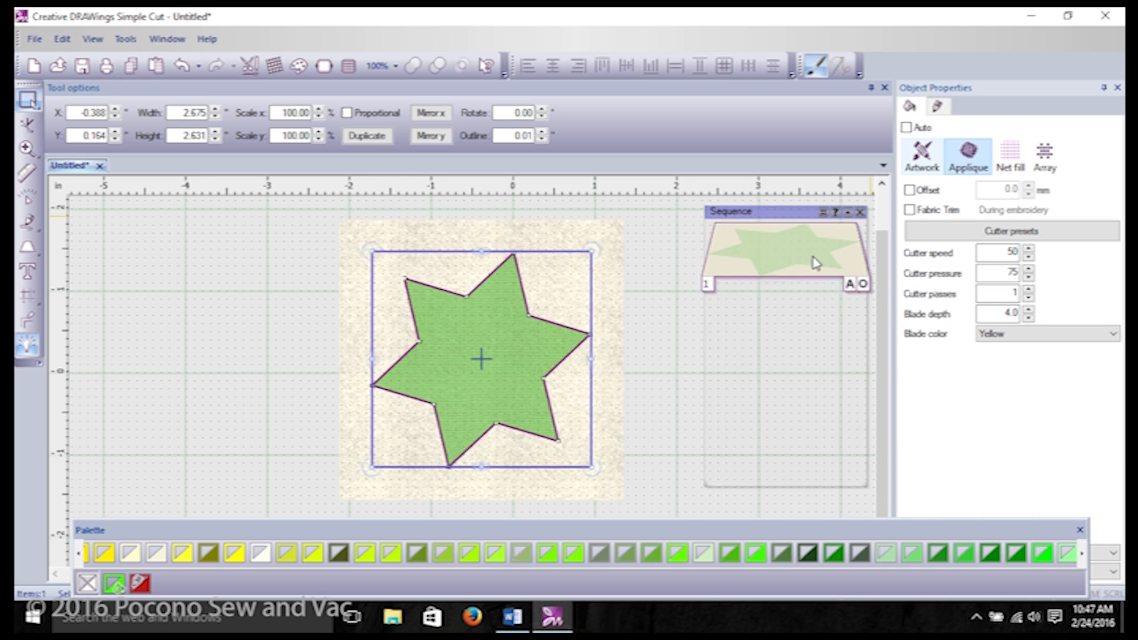
click(662, 303)
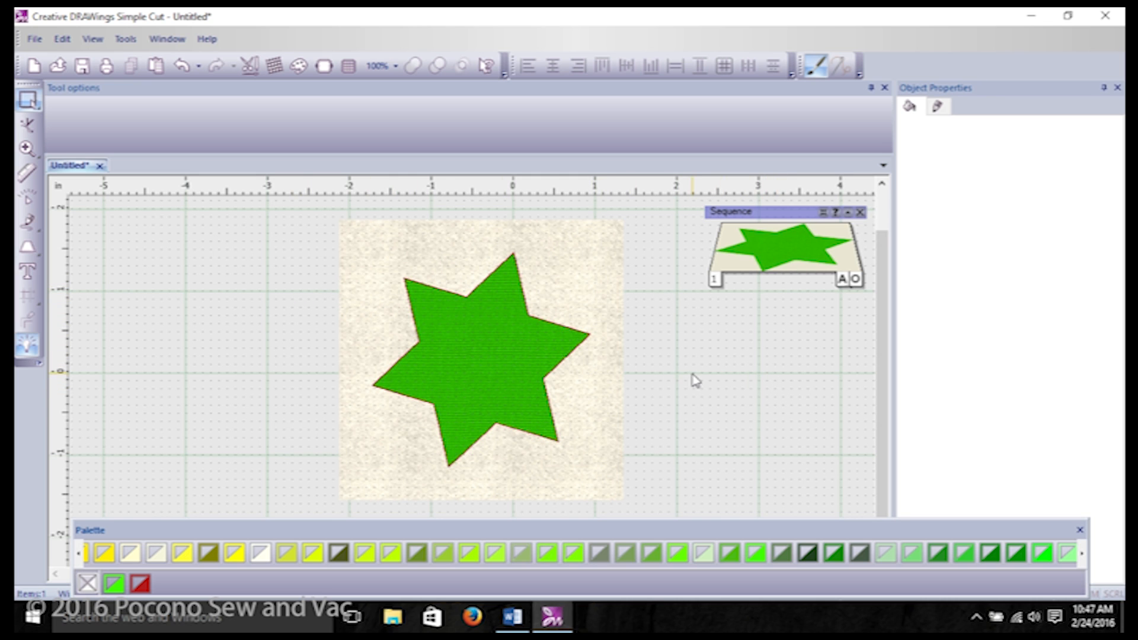
Resize the green star to a width of 5.0 inches and a height of 5.0 inches.
click(501, 348)
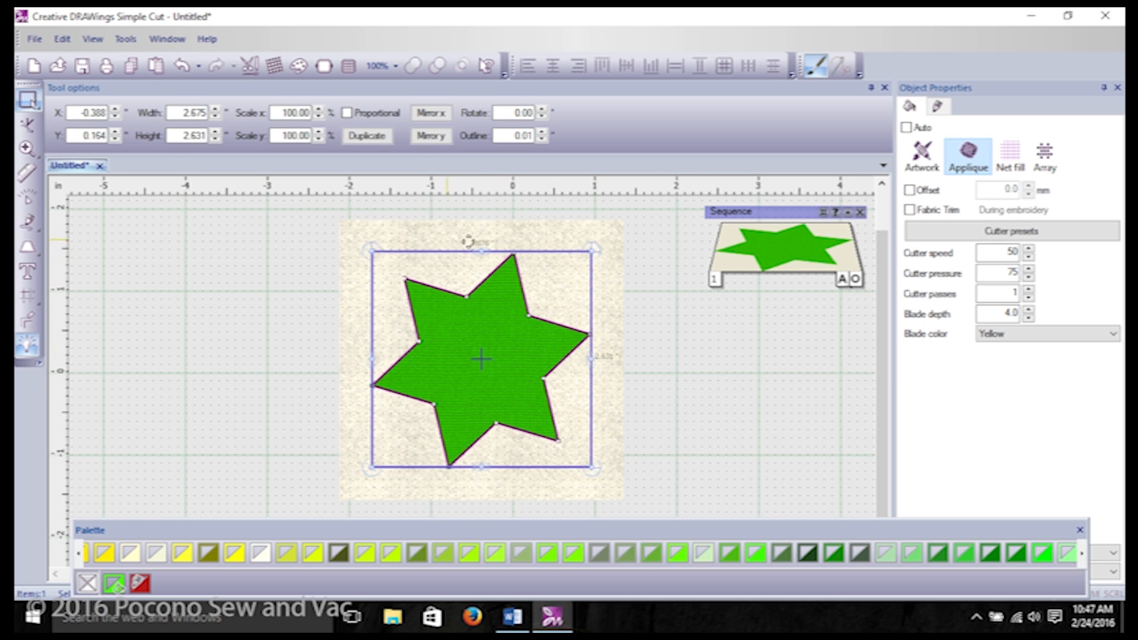
drag(554, 359, 555, 358)
drag(183, 112, 204, 112)
text(5.0)
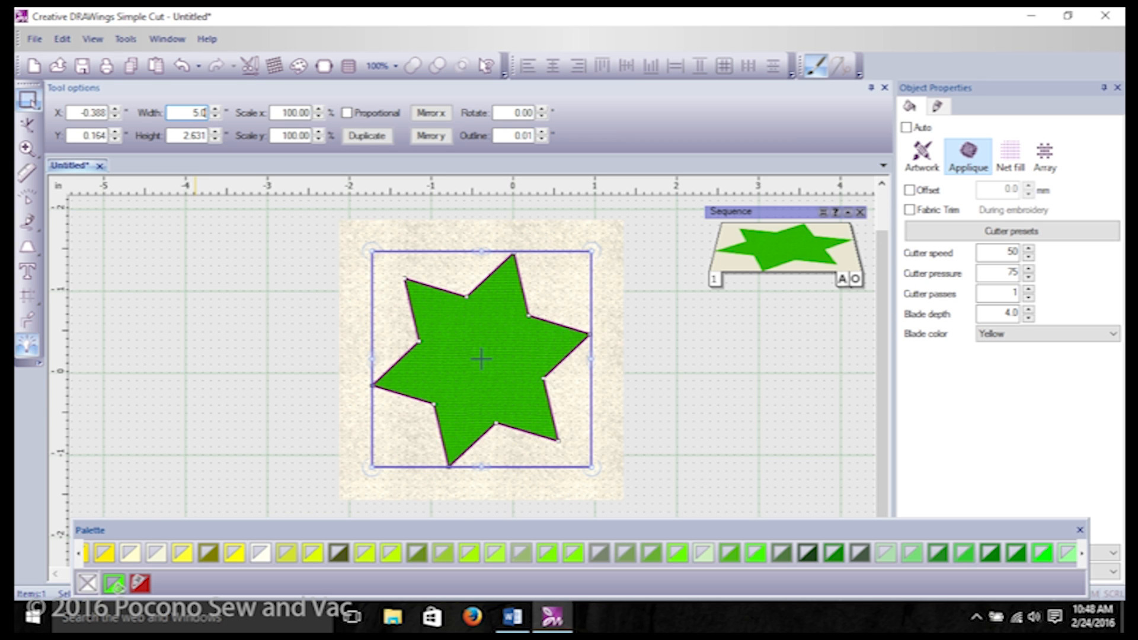
double_click(204, 135)
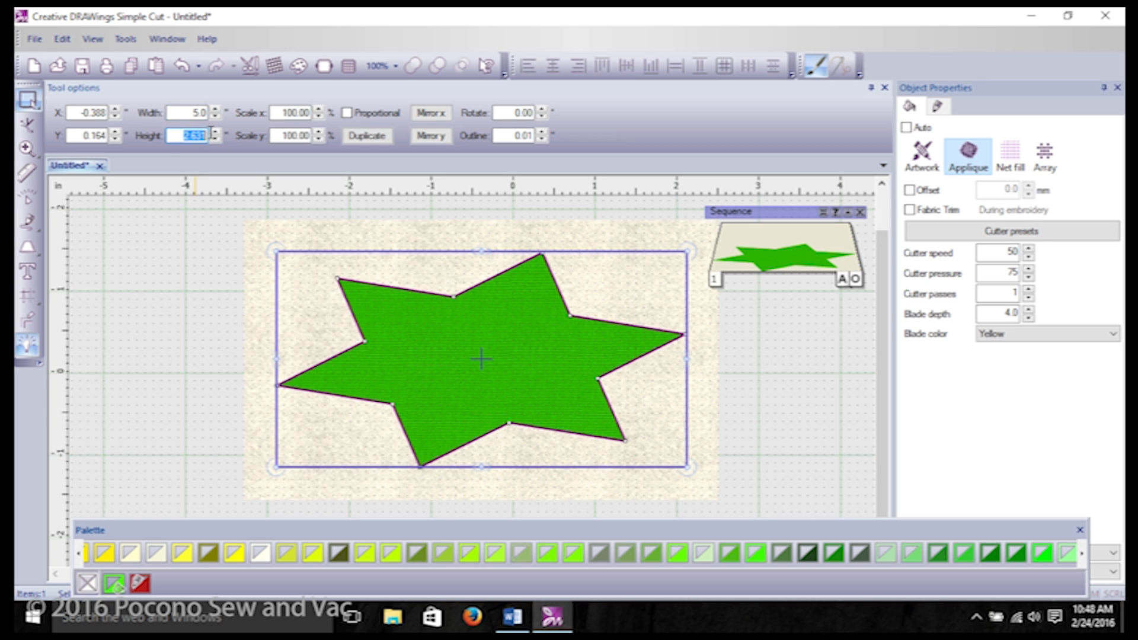
text(5.0)
key(Return)
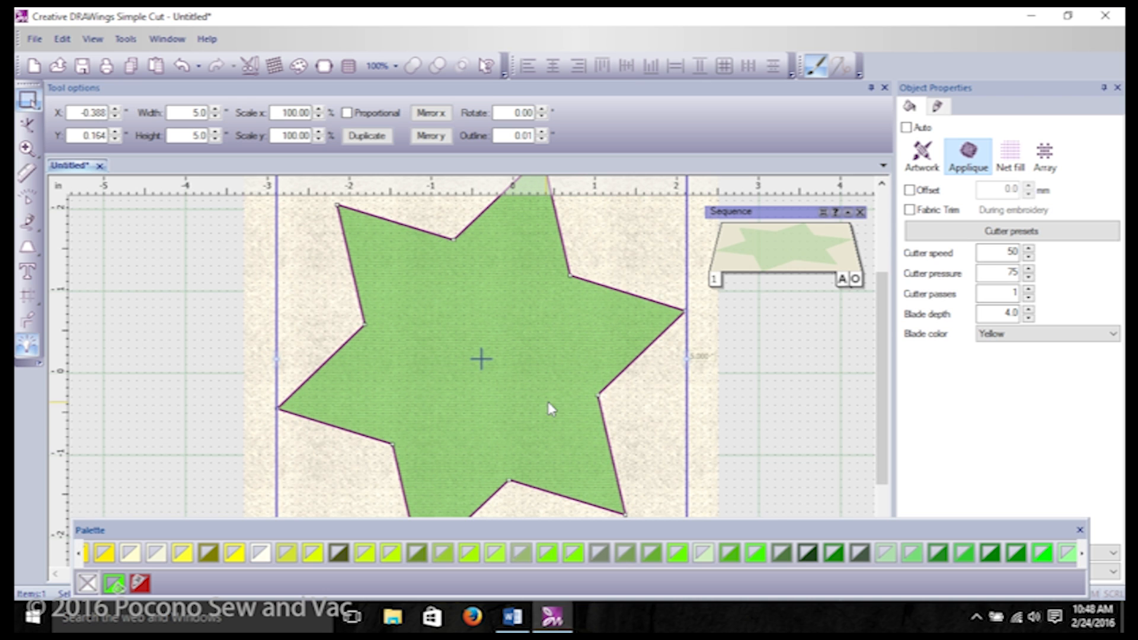
scroll(578, 401, down, 2)
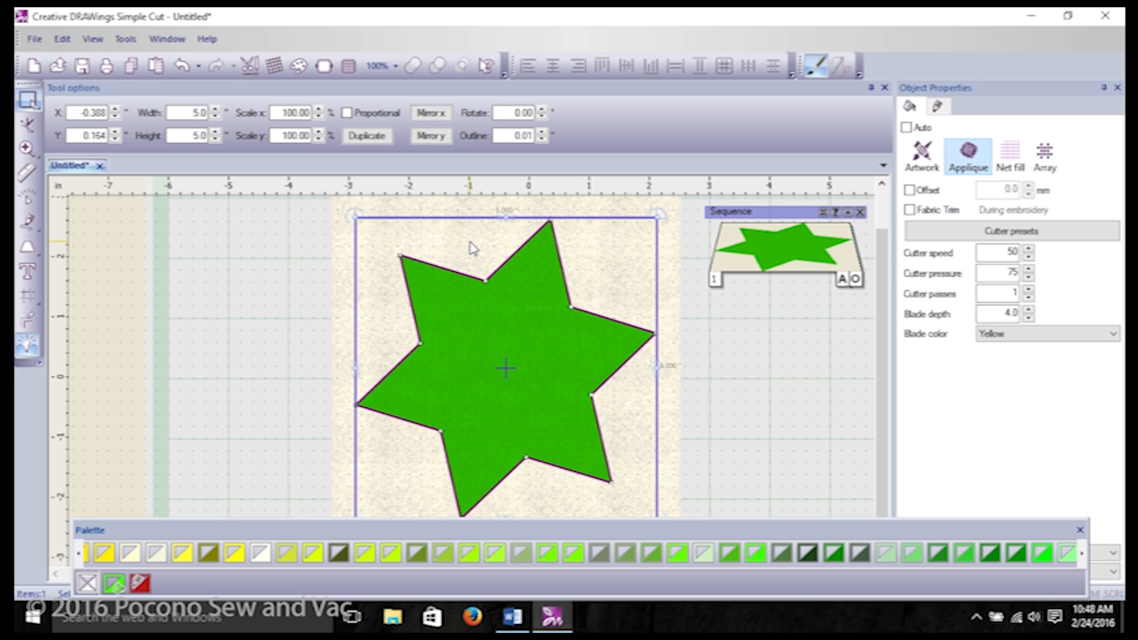
Save the design in Documents as a DRAWings file named "star class sample".
click(35, 39)
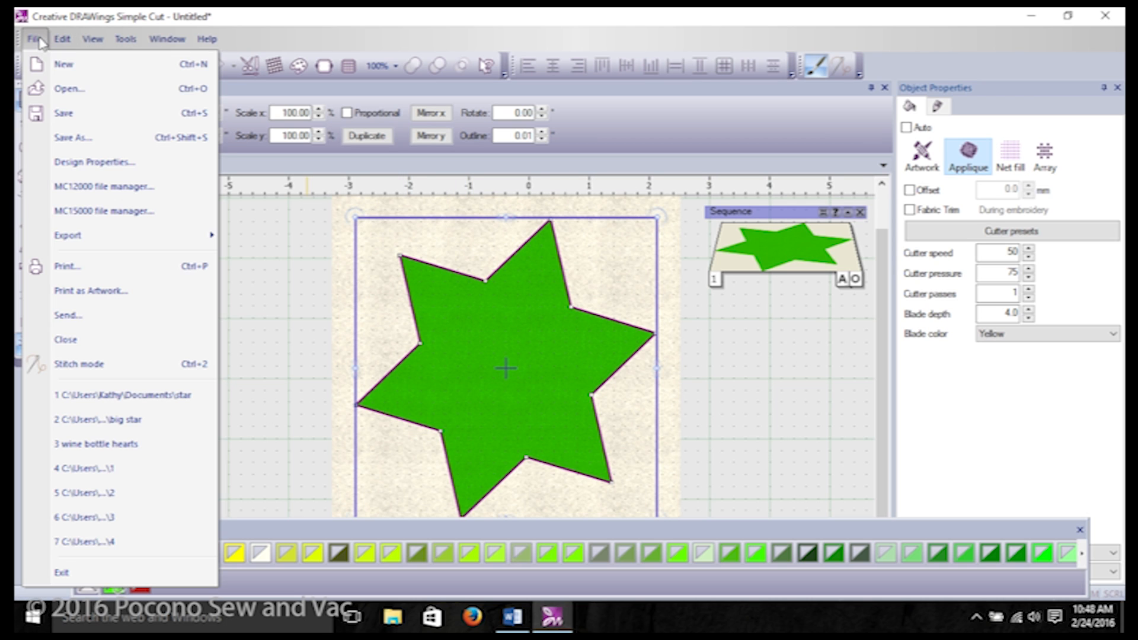
click(62, 140)
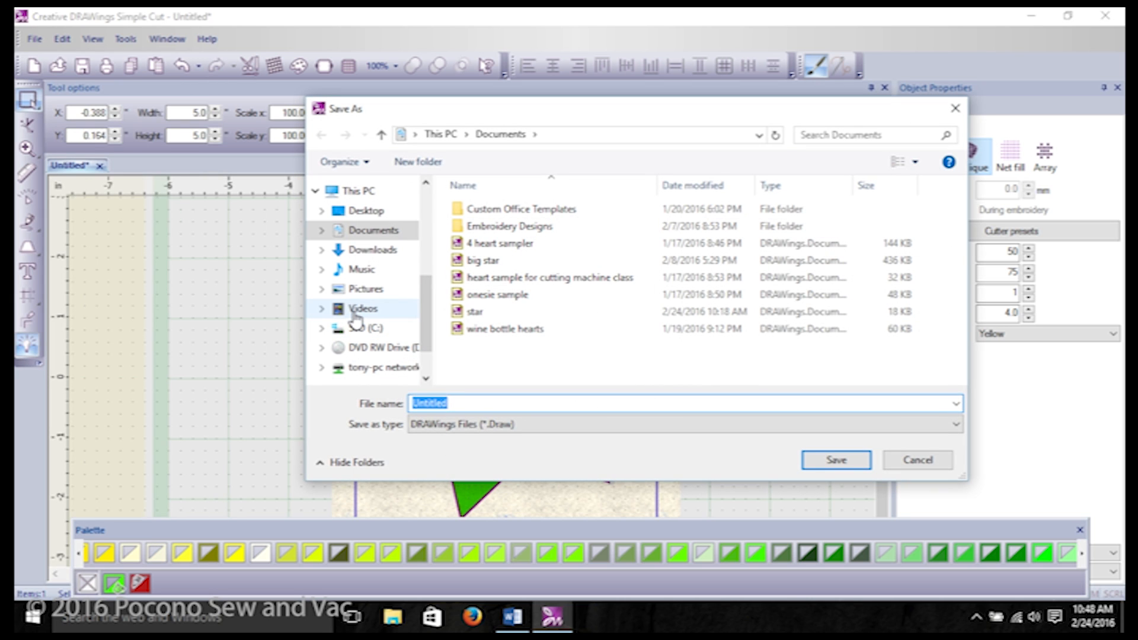
text(st)
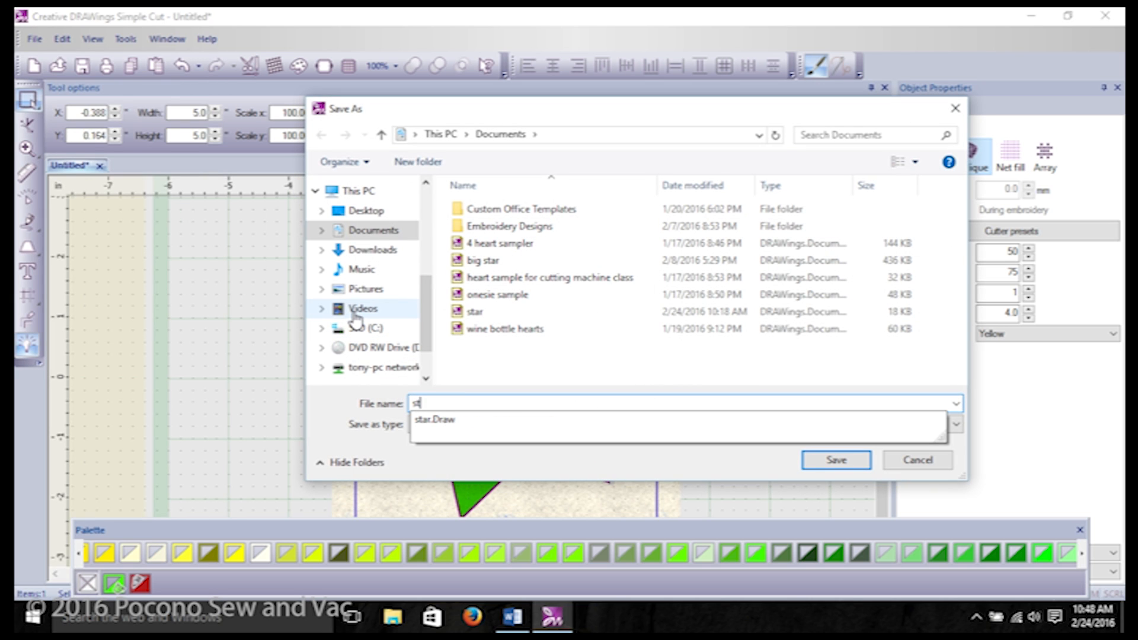
text(r)
key(BackSpace)
text(ar class sample)
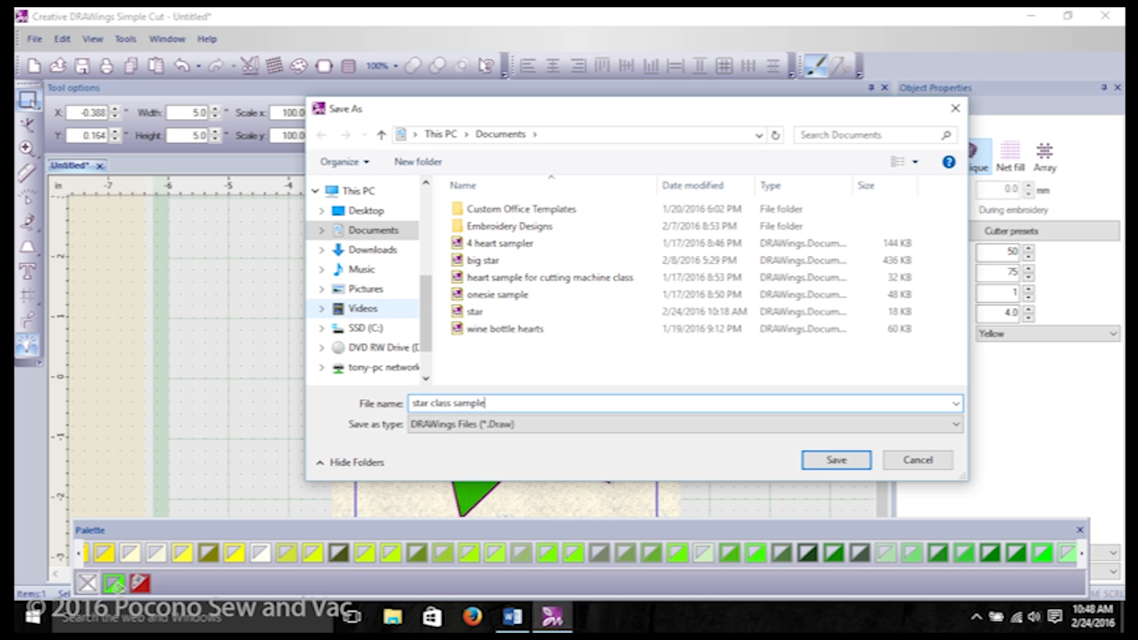
click(821, 471)
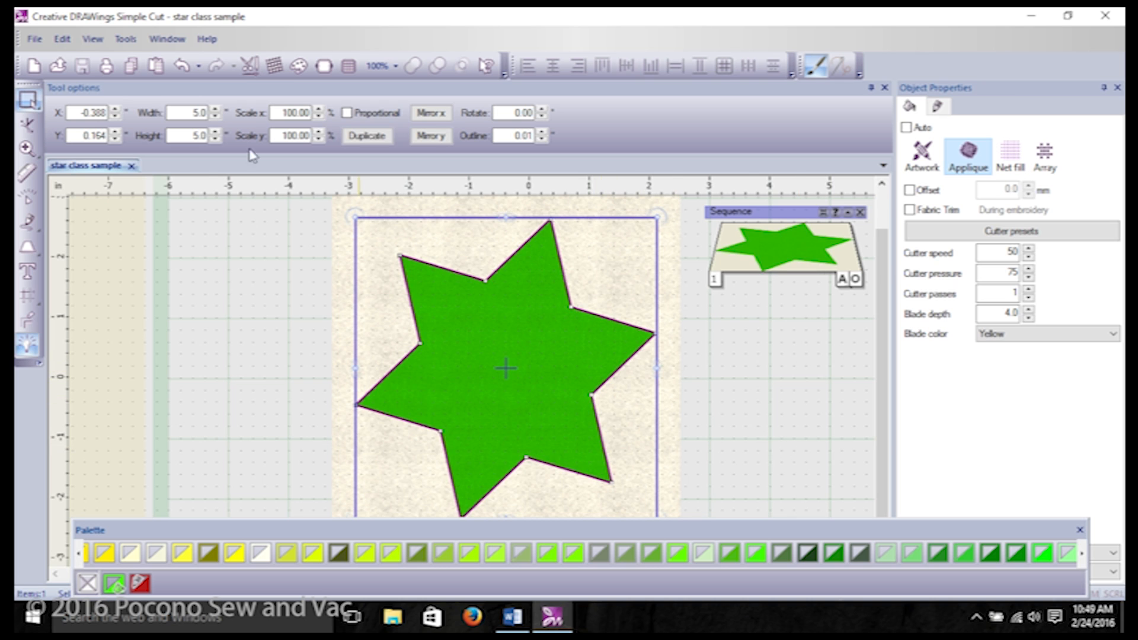
Export the star design to the Artistic edge USB cutter and connect to it.
click(34, 40)
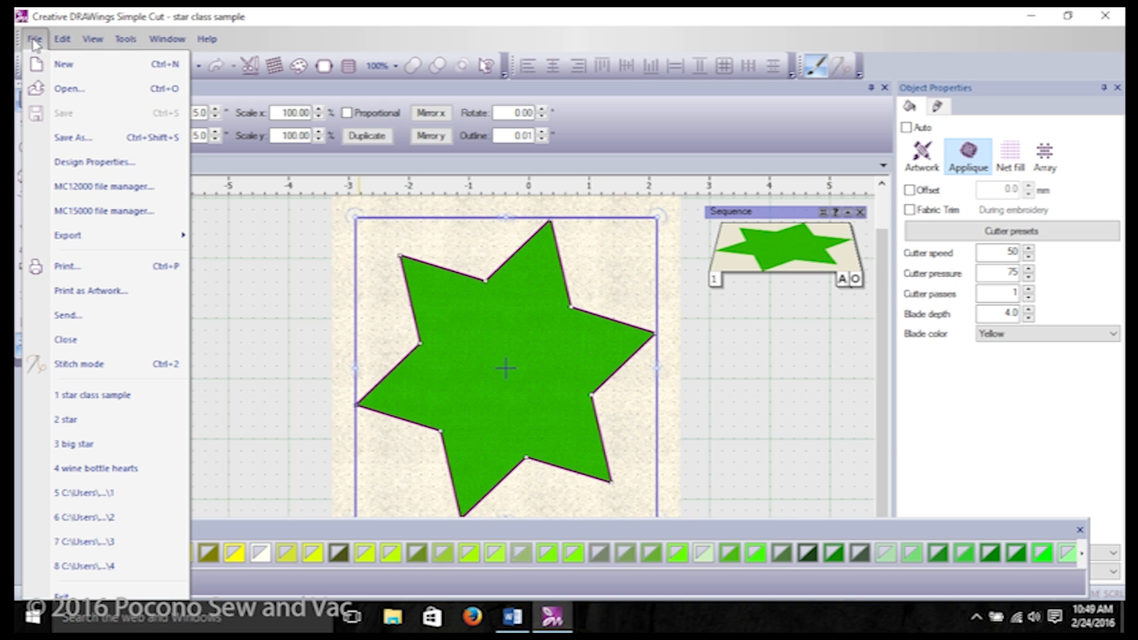
mouse_move(121, 245)
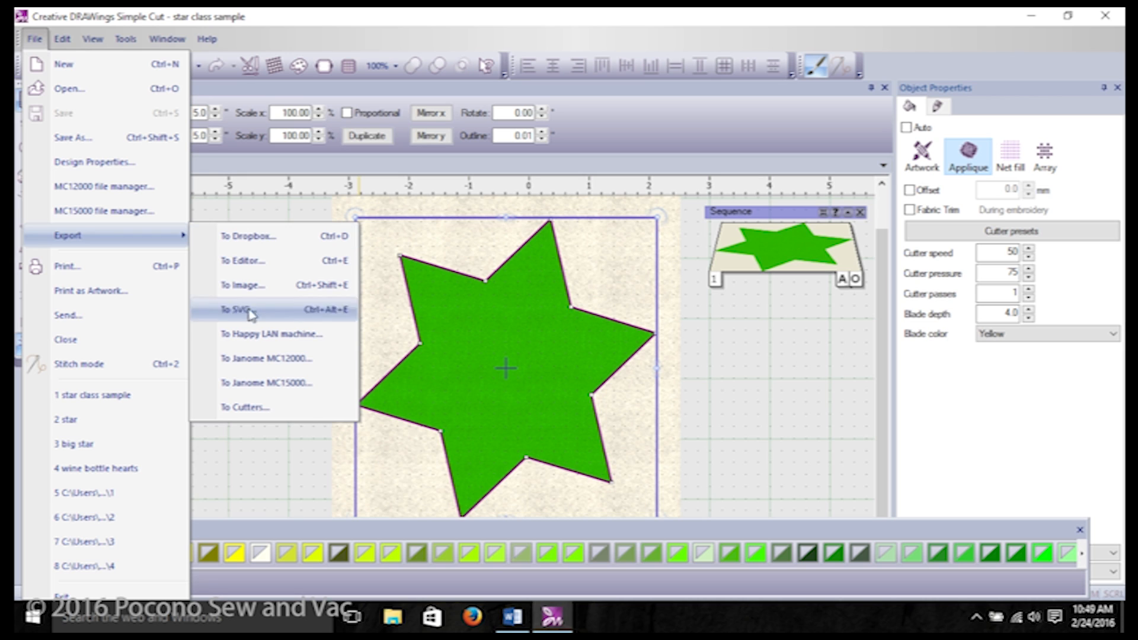
click(268, 414)
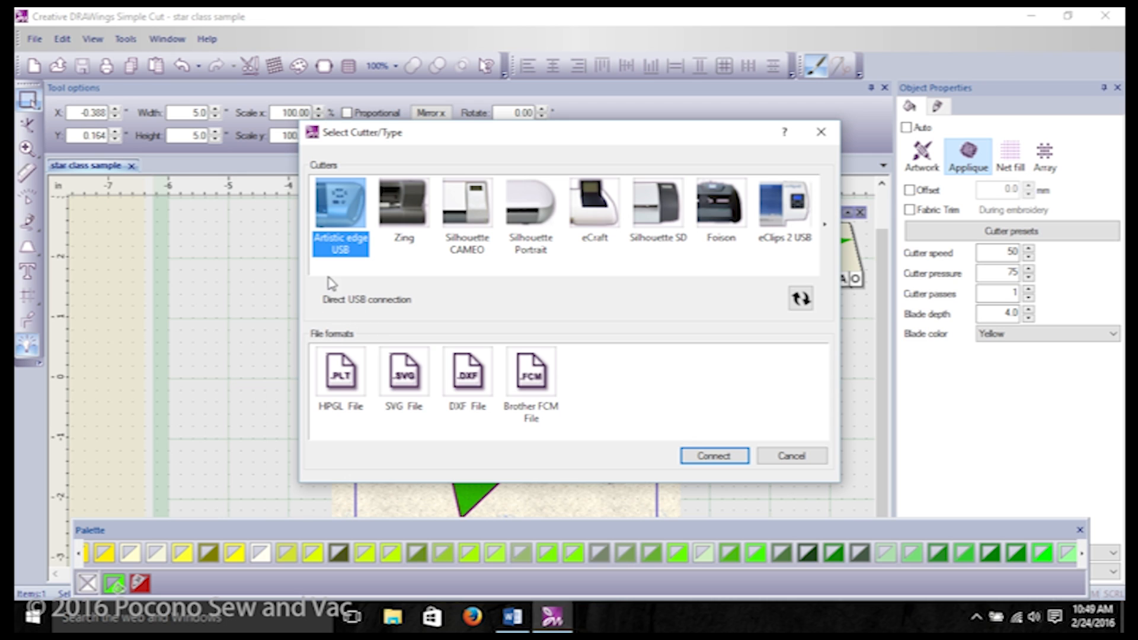
click(718, 457)
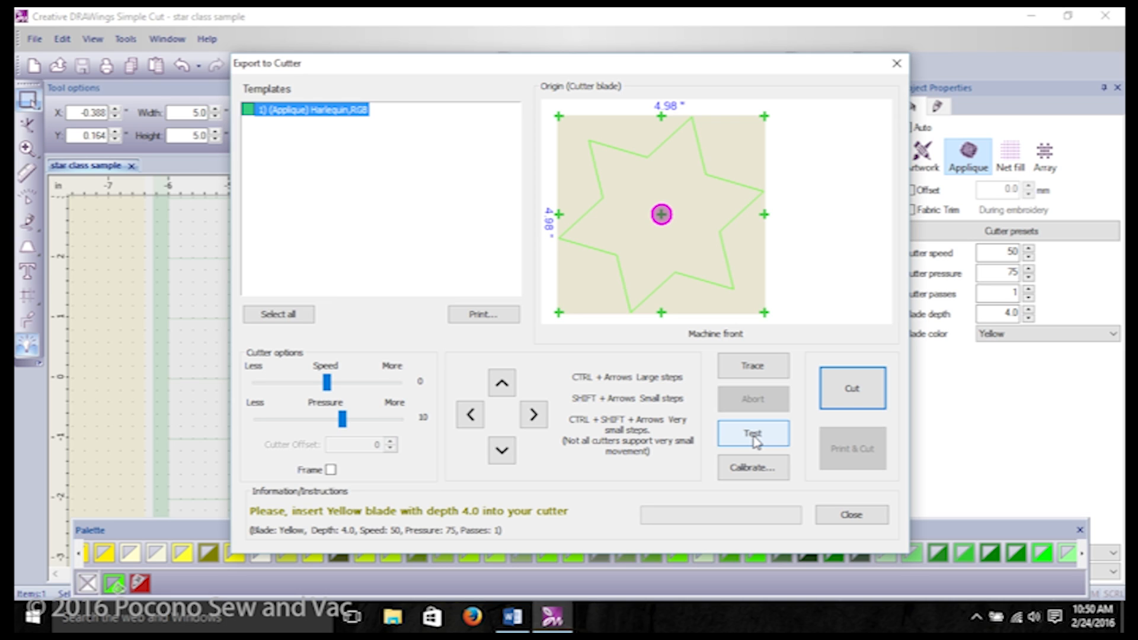
click(852, 392)
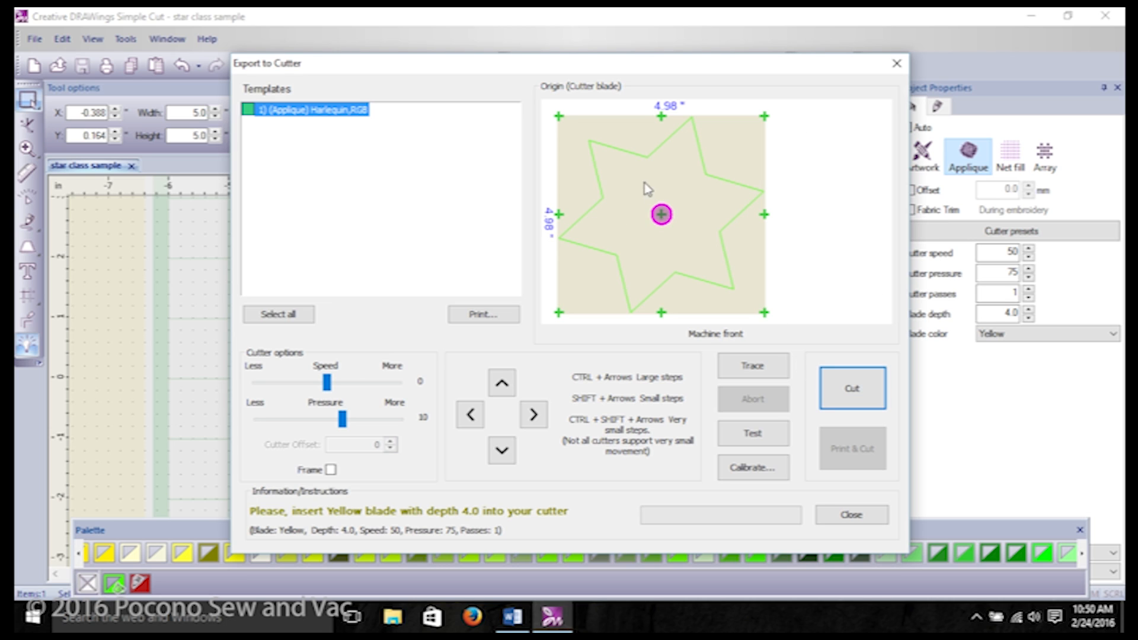
Try different cutter blade origin points on the star's cutting area, ending with the origin at its upper-left corner.
click(558, 115)
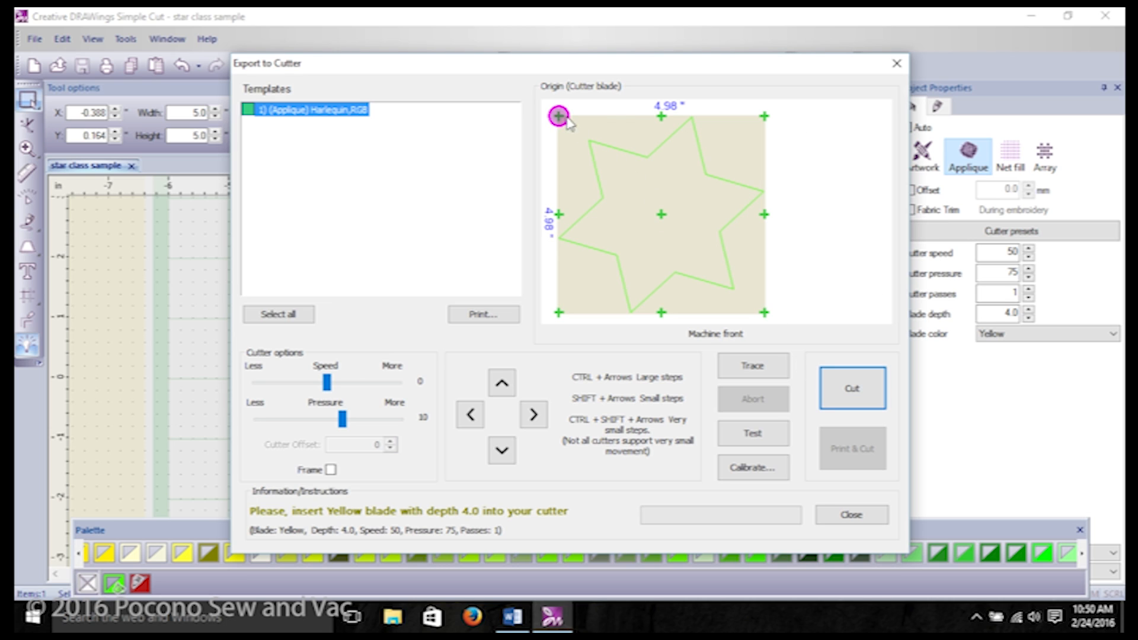
click(663, 117)
click(764, 117)
click(559, 116)
click(663, 217)
click(765, 313)
click(661, 214)
click(662, 118)
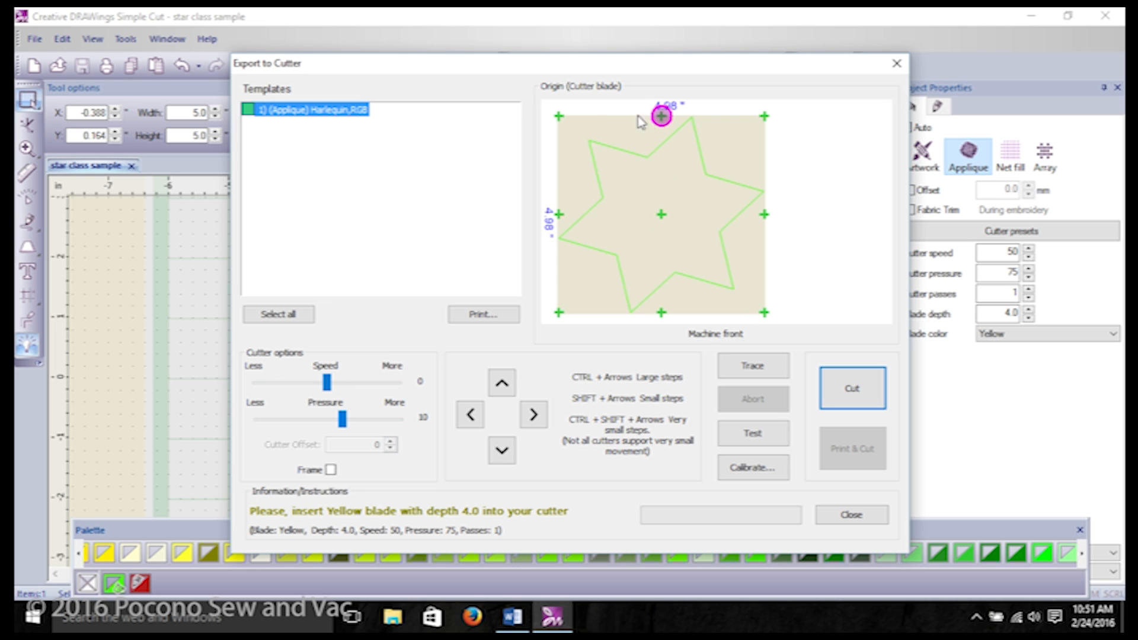
click(559, 117)
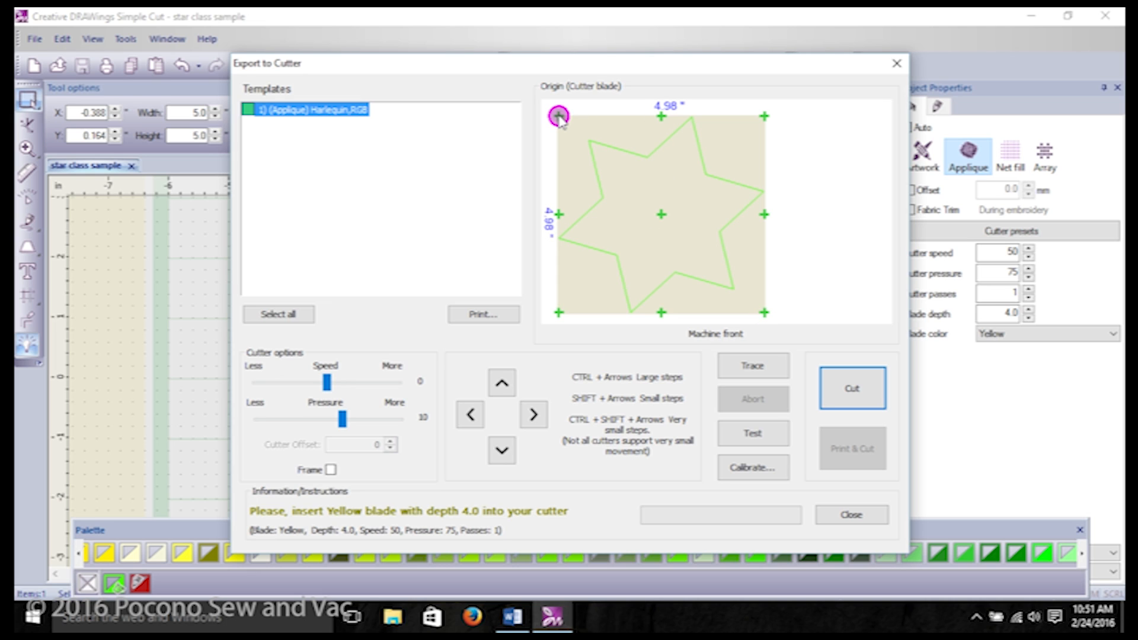